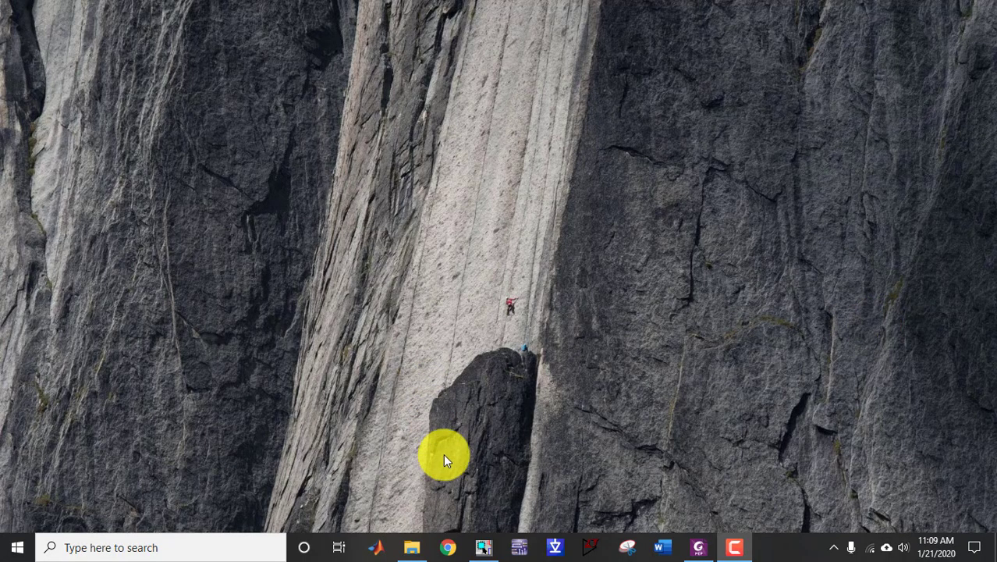
- Start a new project named HW, located in a new HW folder on the Desktop
{"action": "left_click", "coordinate": [485, 550]}
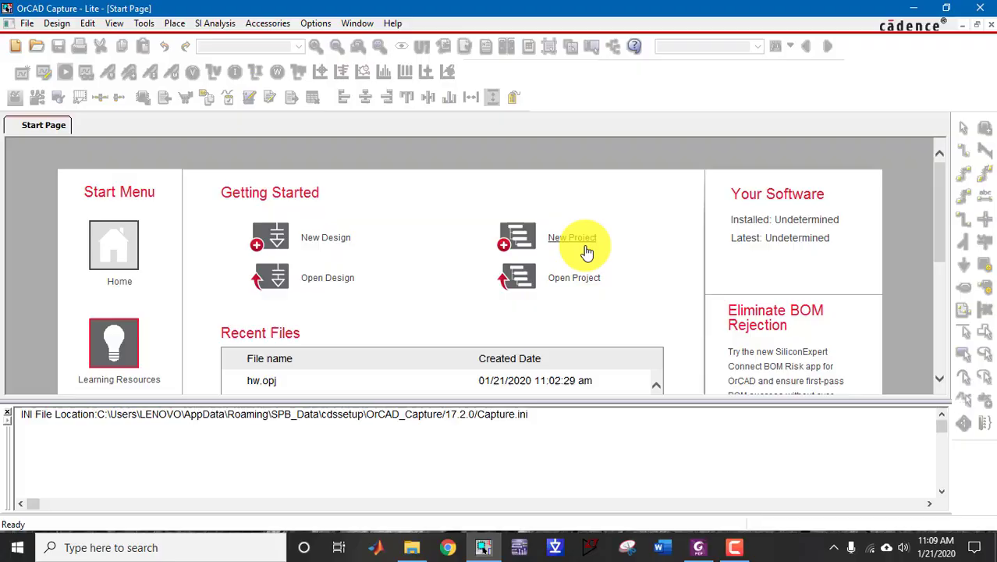
{"action": "left_click", "coordinate": [583, 246]}
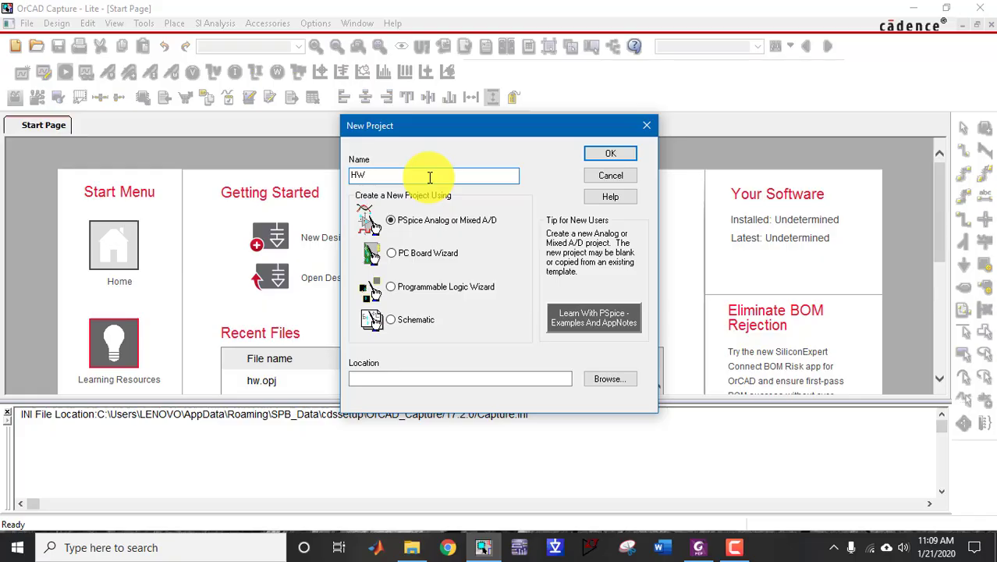
{"action": "left_click", "coordinate": [597, 378]}
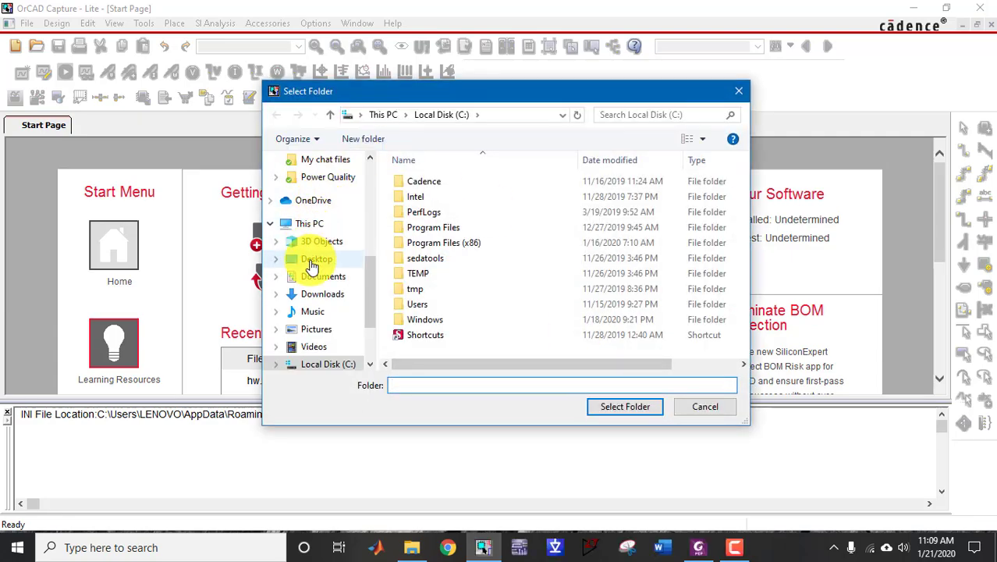
{"action": "left_click", "coordinate": [313, 260]}
{"action": "left_click", "coordinate": [357, 138]}
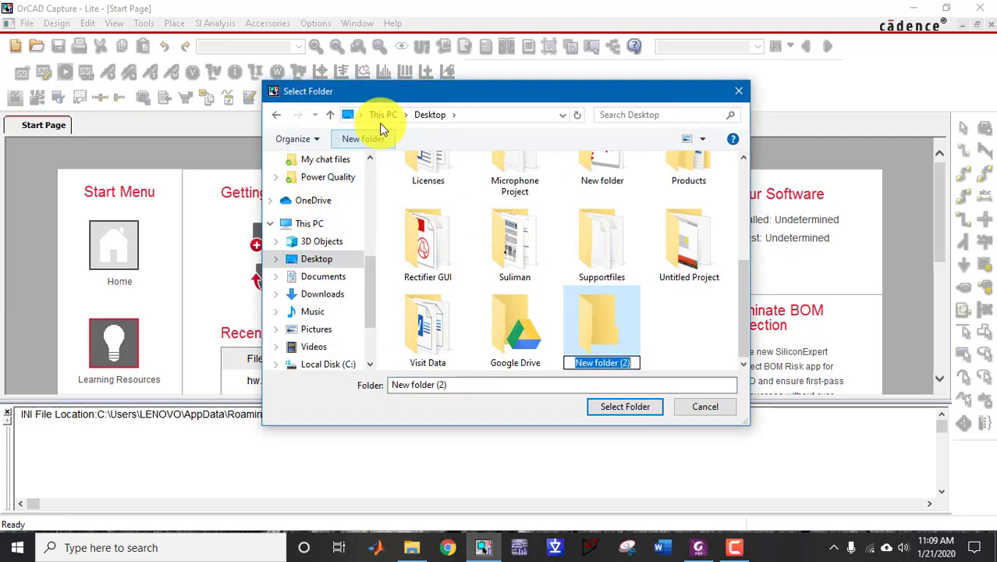
{"action": "type", "text": "HW"}
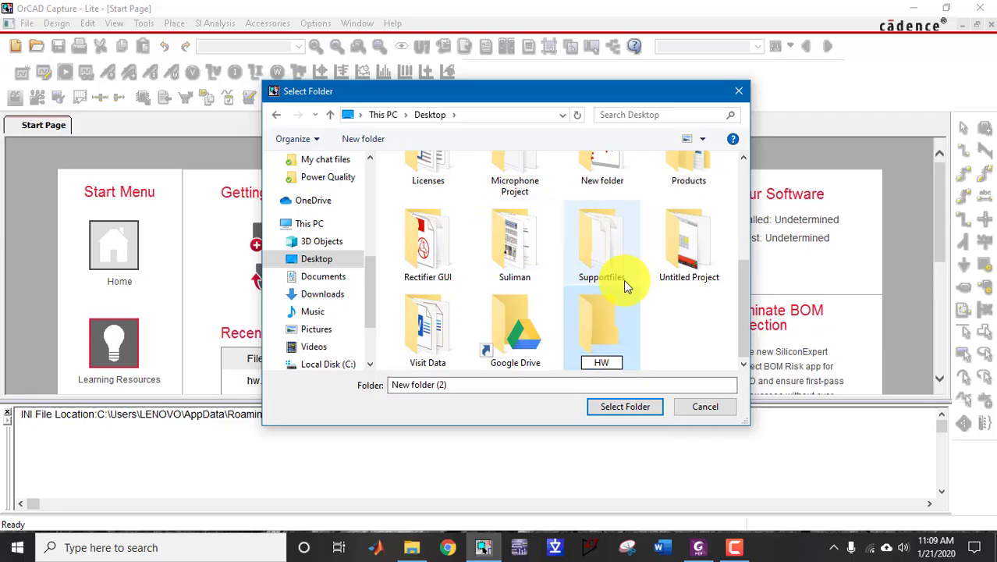
{"action": "double_click", "coordinate": [613, 330]}
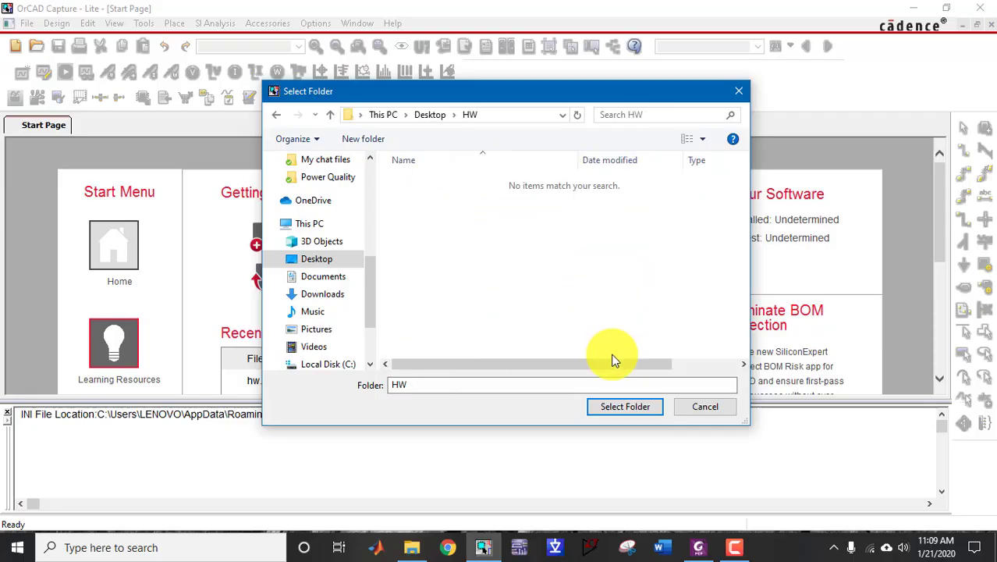
{"action": "left_click", "coordinate": [607, 409]}
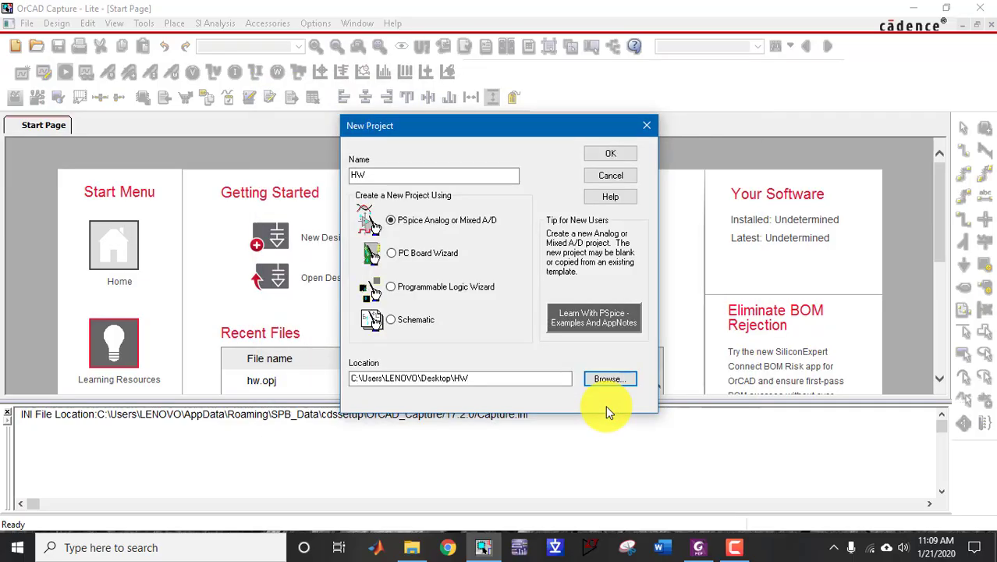
- Confirm the HW project and create it as a blank project
{"action": "left_click", "coordinate": [593, 153]}
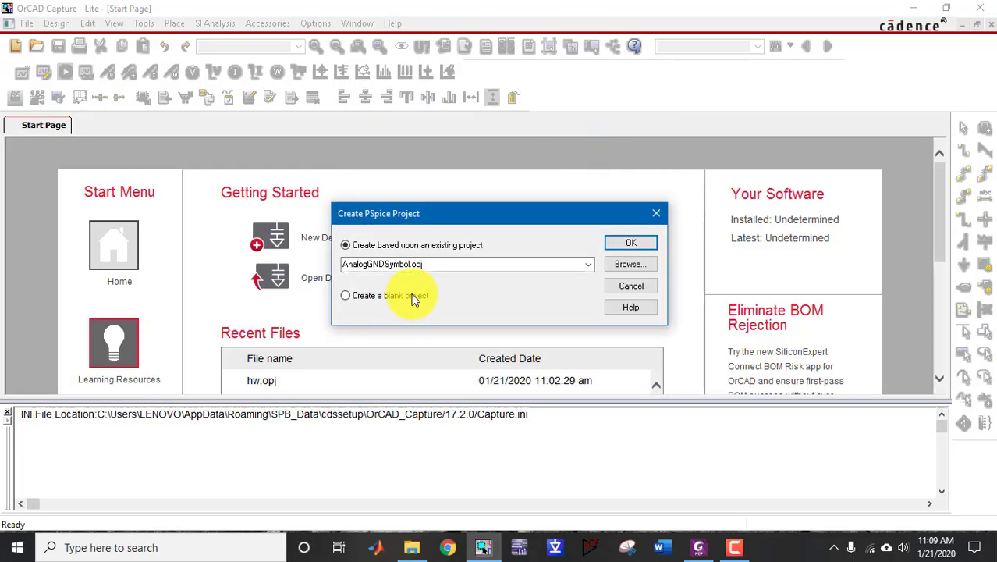
{"action": "left_click", "coordinate": [414, 296]}
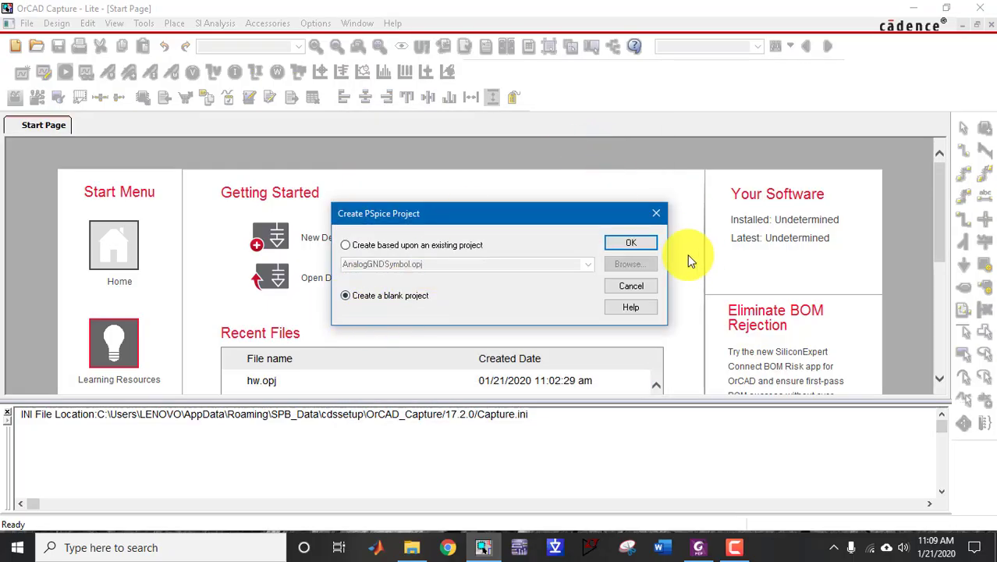
{"action": "left_click", "coordinate": [651, 247]}
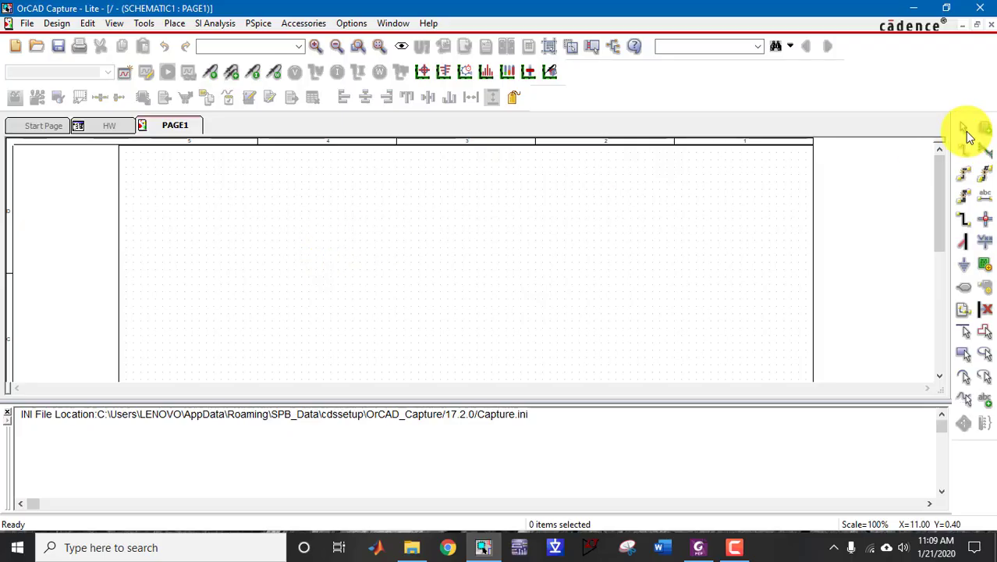
- Place one VSIN sine source, V1, on the left side of PAGE1
{"action": "left_click", "coordinate": [987, 129]}
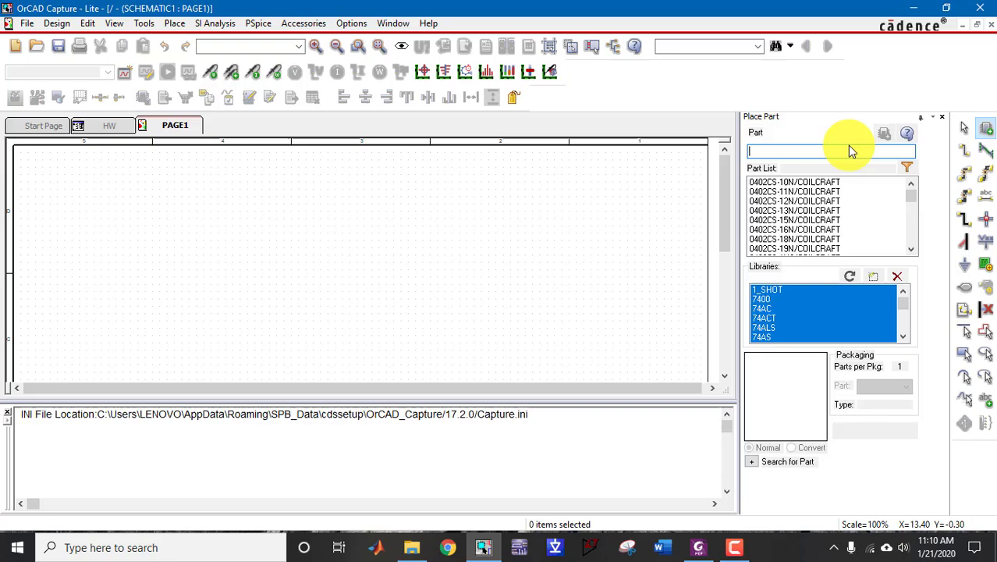
{"action": "type", "text": "V"}
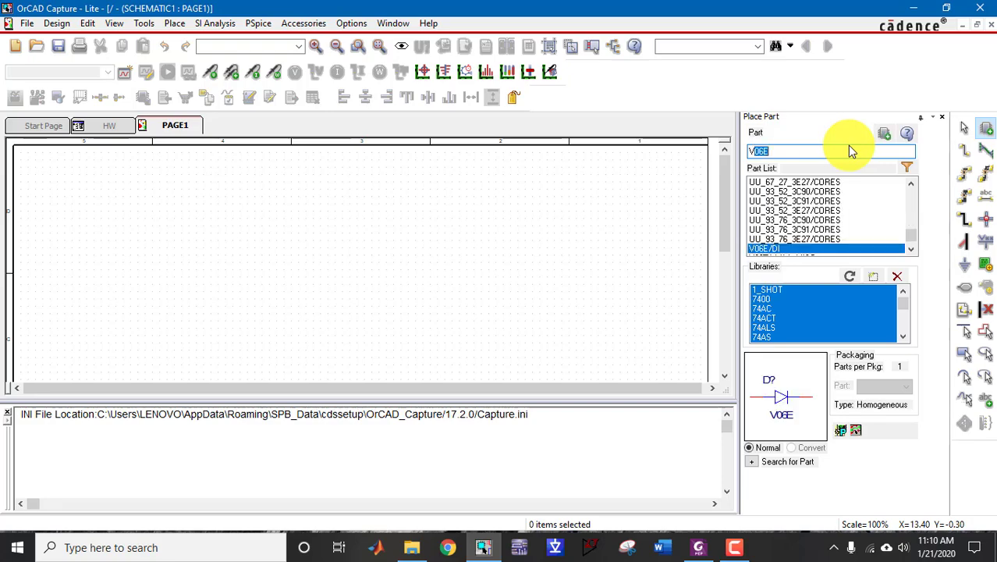
{"action": "type", "text": "sin"}
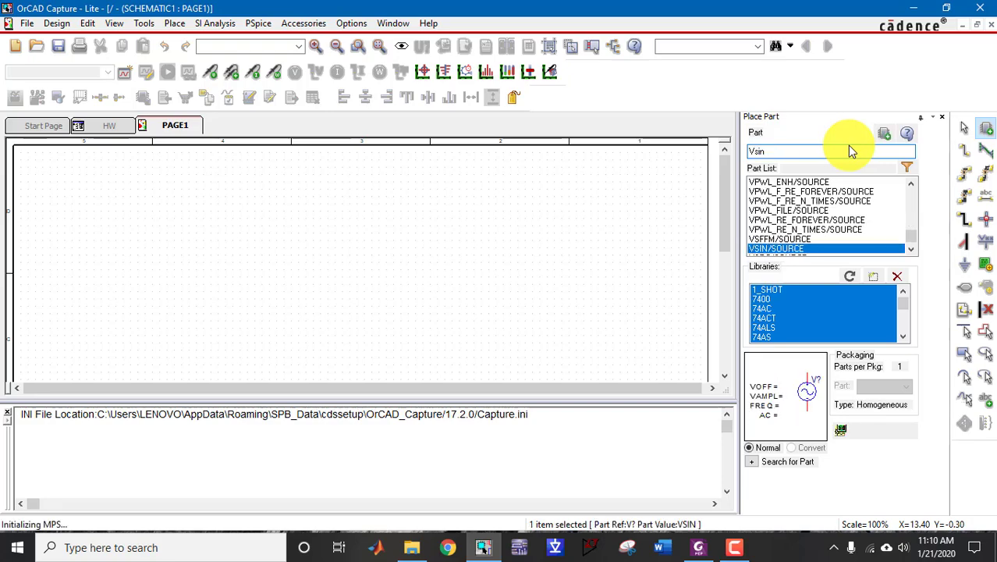
{"action": "key", "text": "Return"}
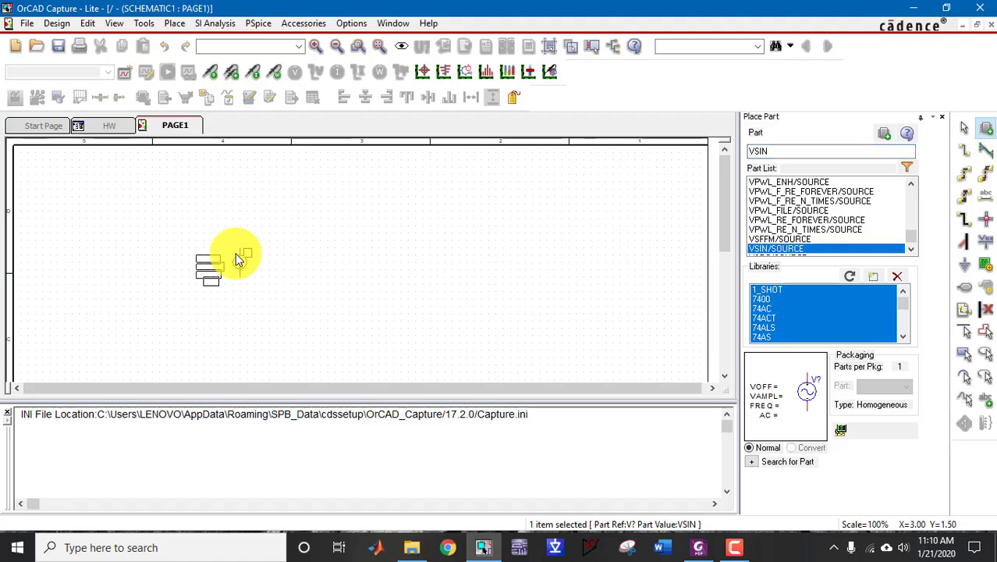
{"action": "left_click", "coordinate": [236, 258]}
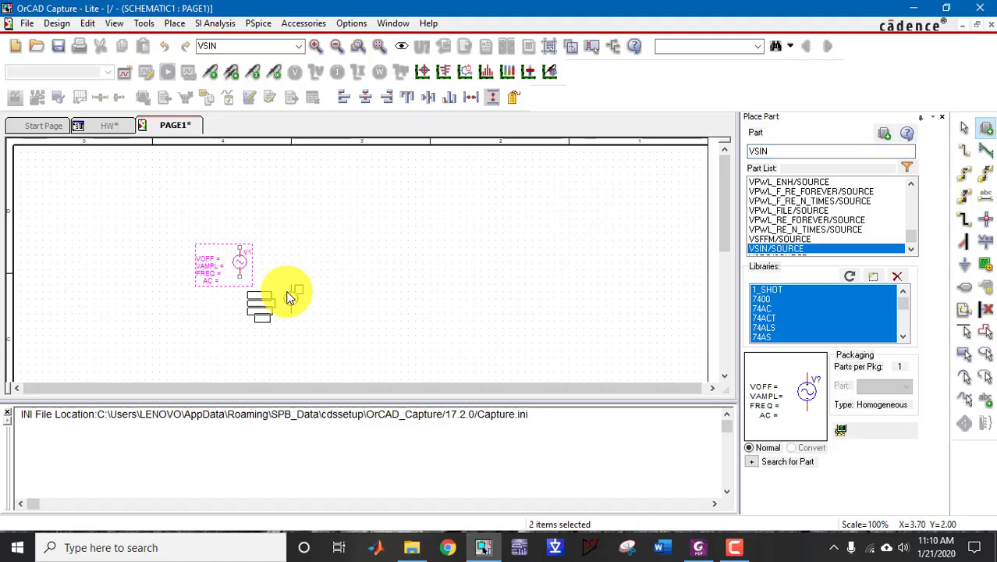
{"action": "key", "text": "Escape"}
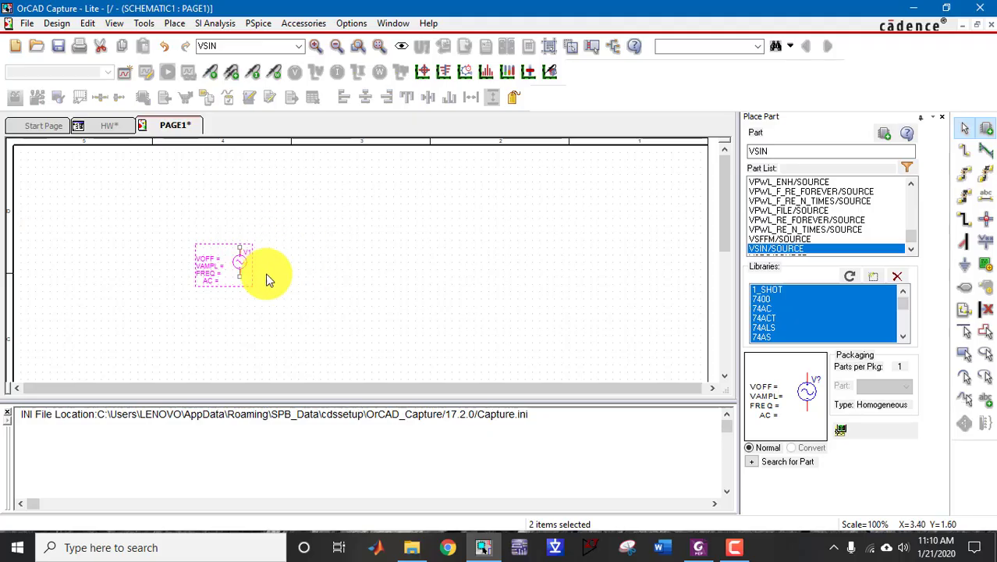
{"action": "left_click", "coordinate": [810, 153]}
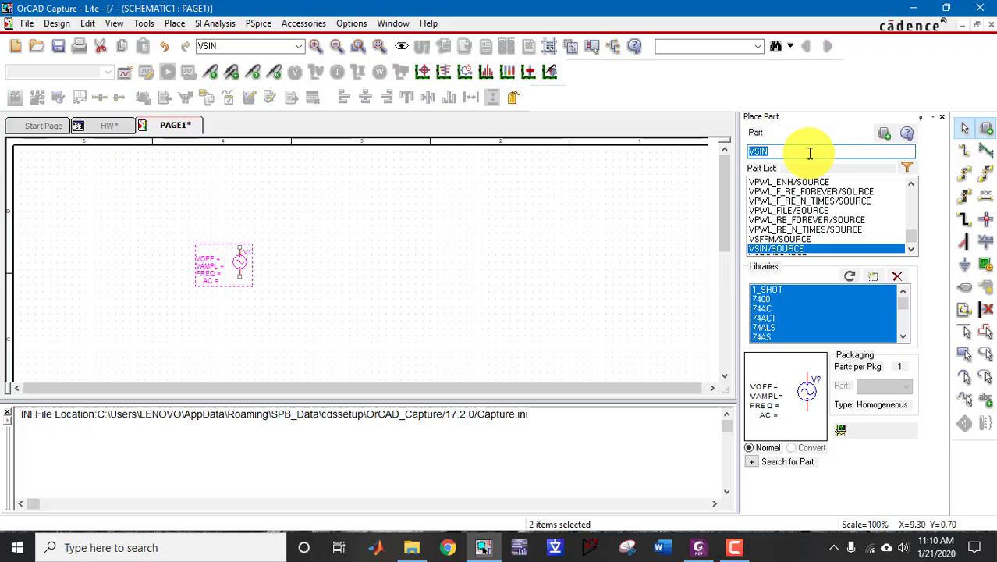
- Place a 1N4001 diode D1 above and to the right of V1
{"action": "type", "text": "1n4"}
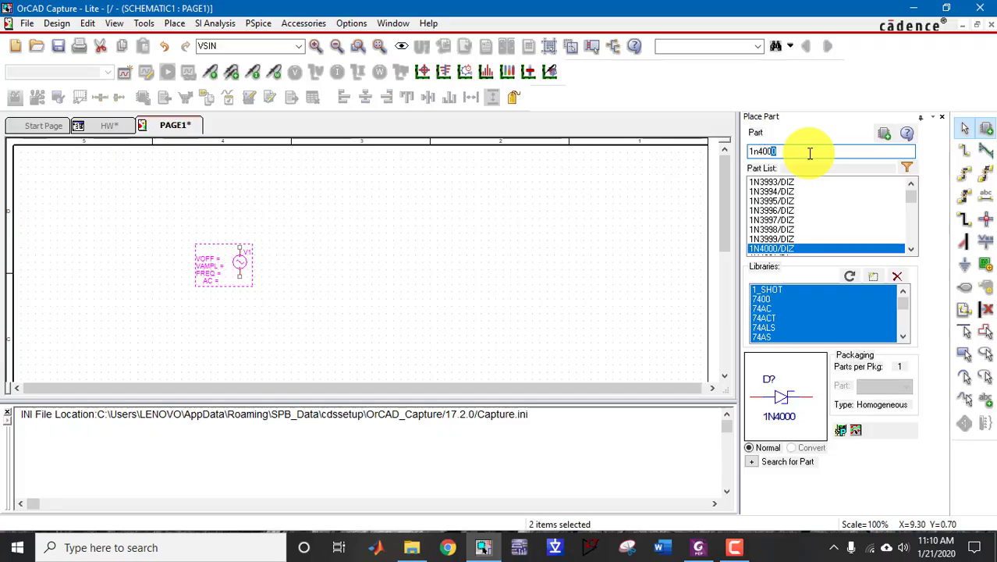
{"action": "type", "text": "001"}
{"action": "key", "text": "Return"}
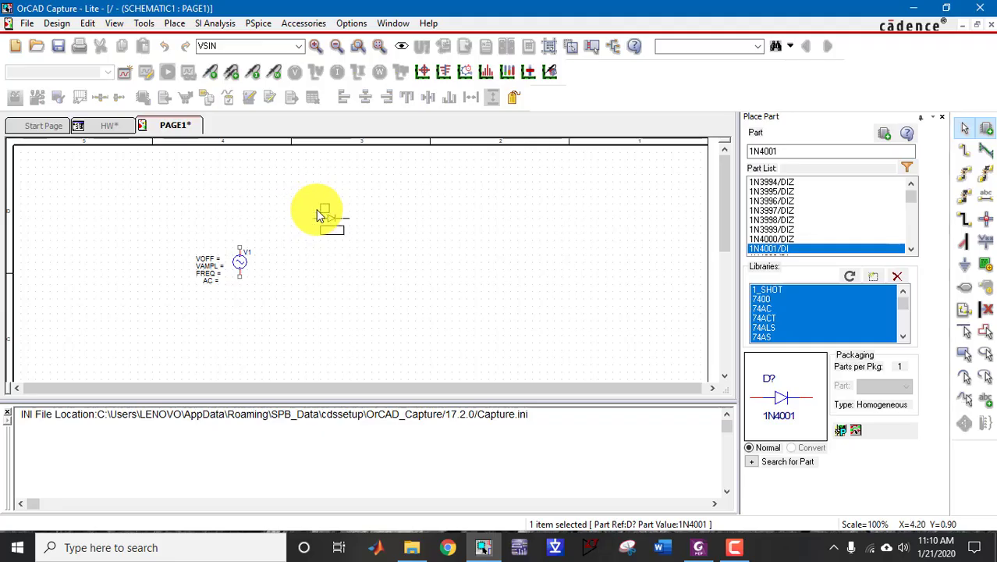
{"action": "left_click", "coordinate": [325, 218]}
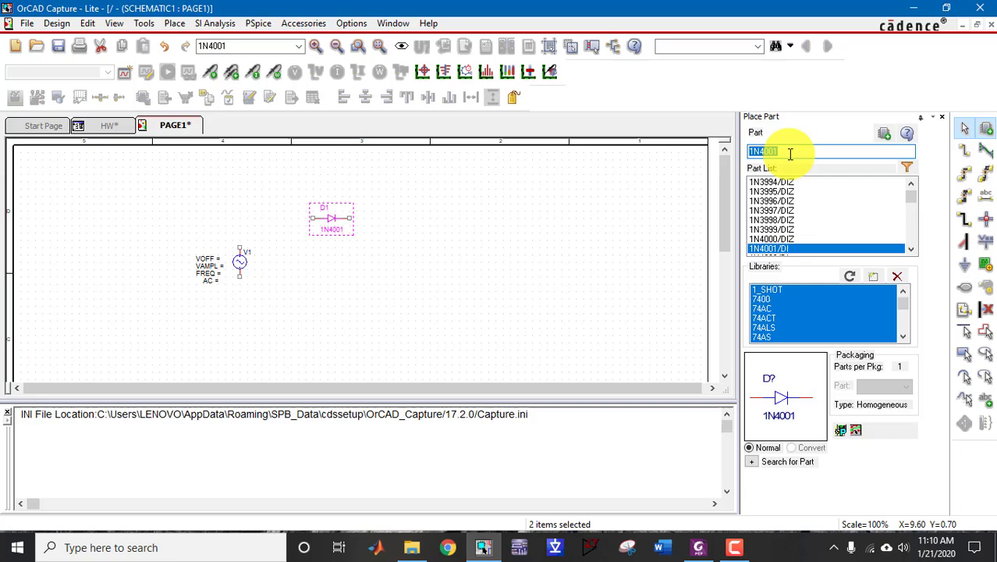
- Place a 1k resistor R1 to the right of the diode
{"action": "type", "text": "R"}
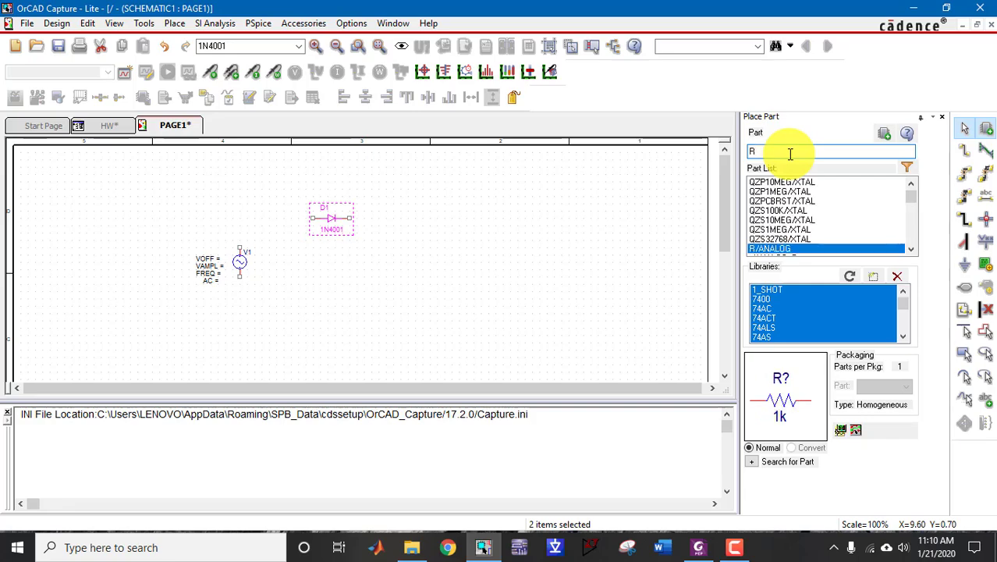
{"action": "key", "text": "Return"}
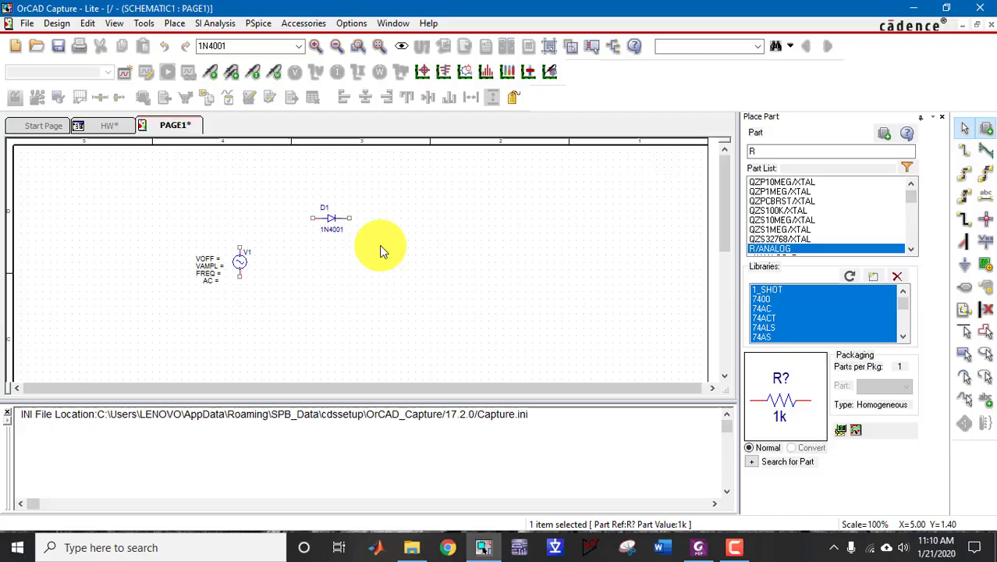
{"action": "left_click", "coordinate": [379, 253]}
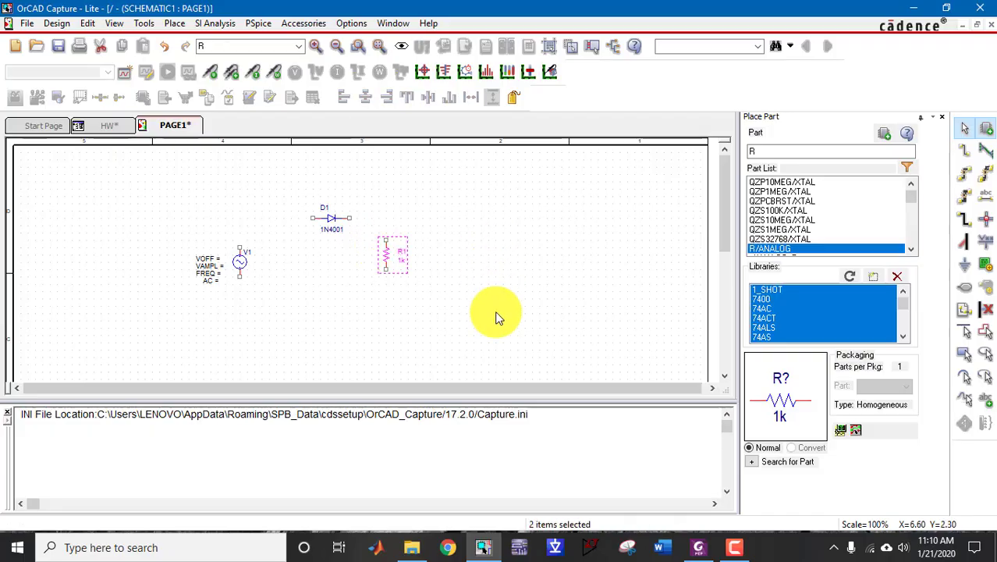
{"action": "key", "text": "Escape"}
{"action": "left_click", "coordinate": [965, 150]}
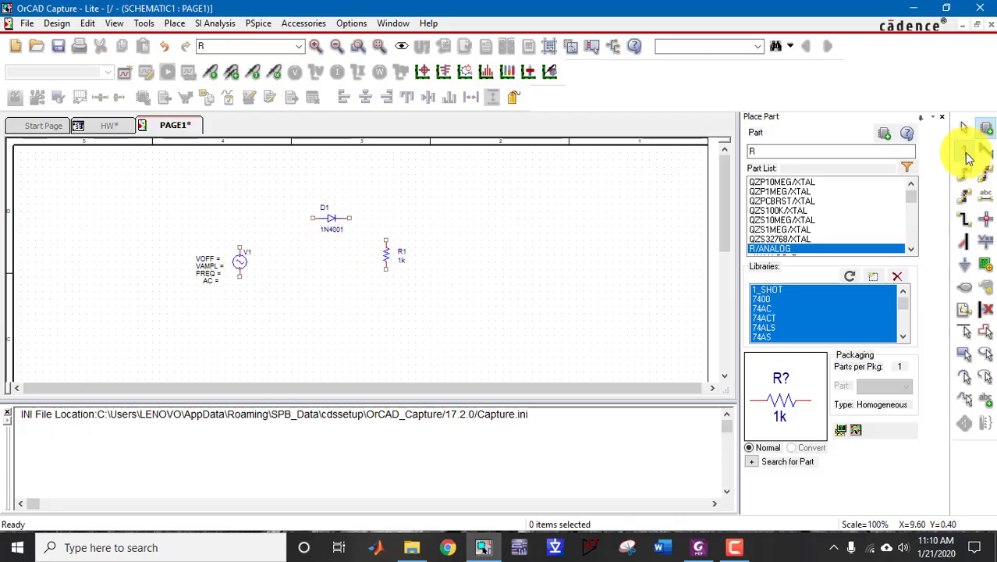
- Wire V1 top to D1 anode, D1 cathode to R1 top, and V1 bottom to R1 bottom
{"action": "left_click", "coordinate": [240, 249]}
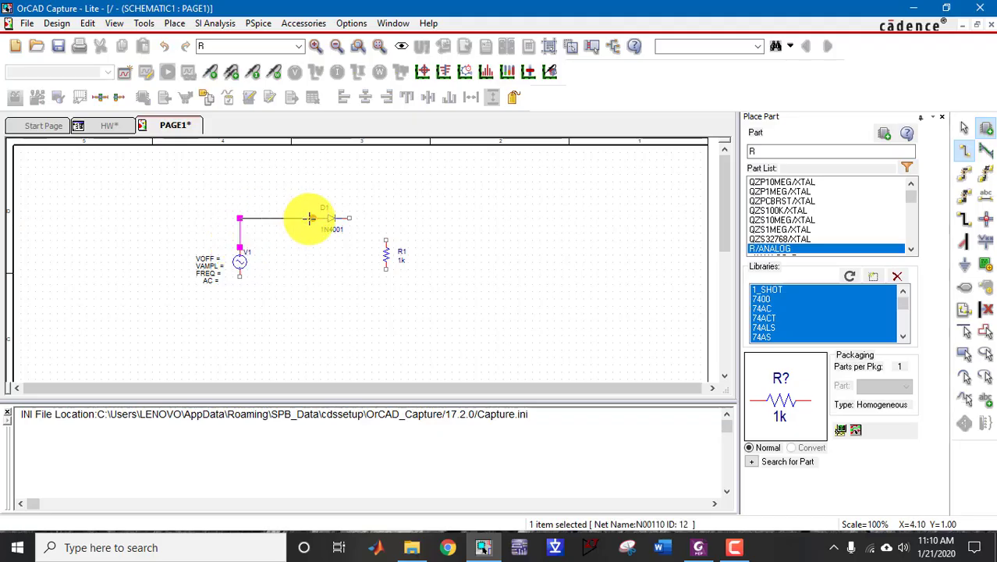
{"action": "left_click", "coordinate": [309, 219]}
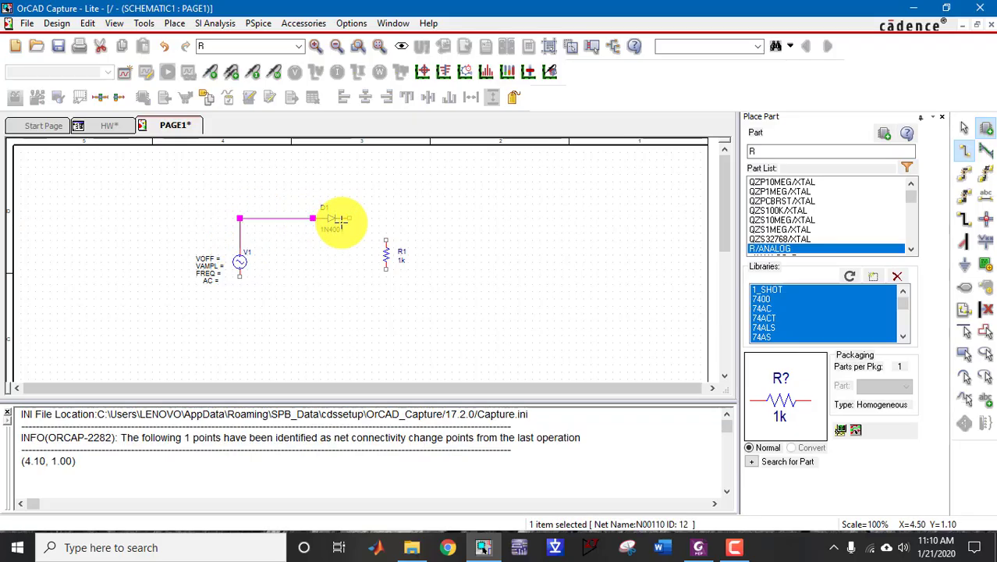
{"action": "left_click", "coordinate": [385, 235]}
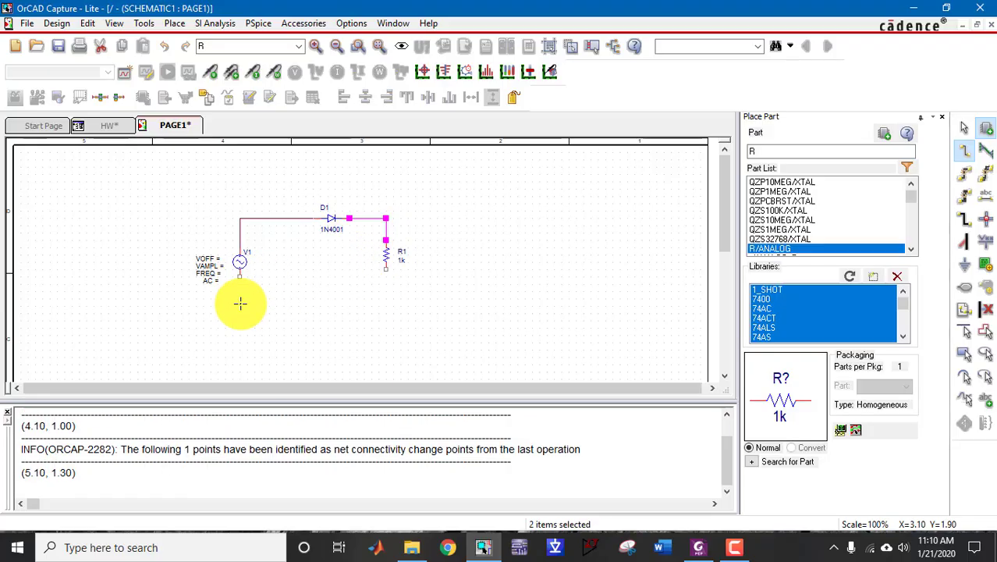
{"action": "left_click", "coordinate": [239, 275]}
{"action": "left_click", "coordinate": [239, 305]}
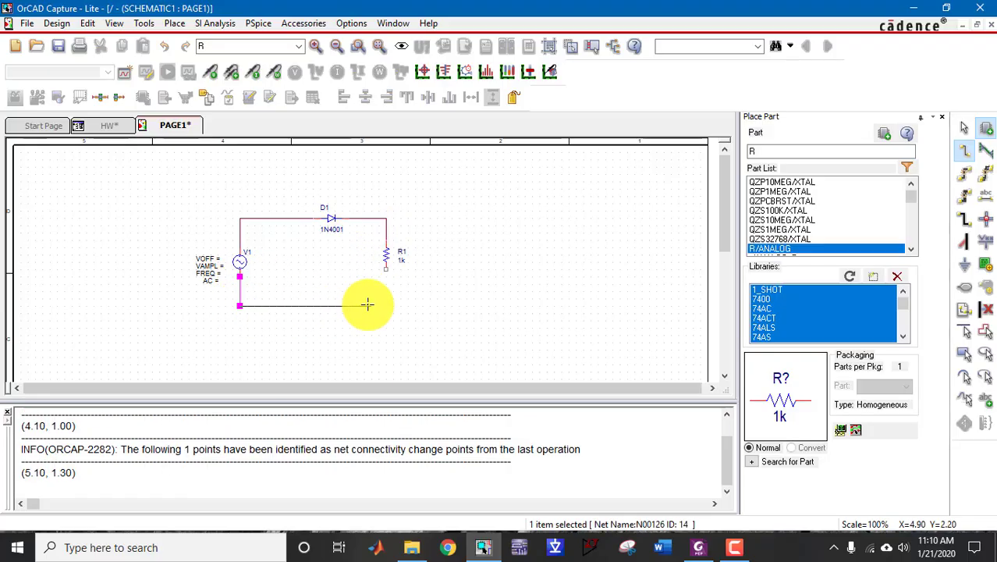
{"action": "left_click", "coordinate": [385, 269]}
{"action": "key", "text": "Escape"}
{"action": "left_click", "coordinate": [434, 279]}
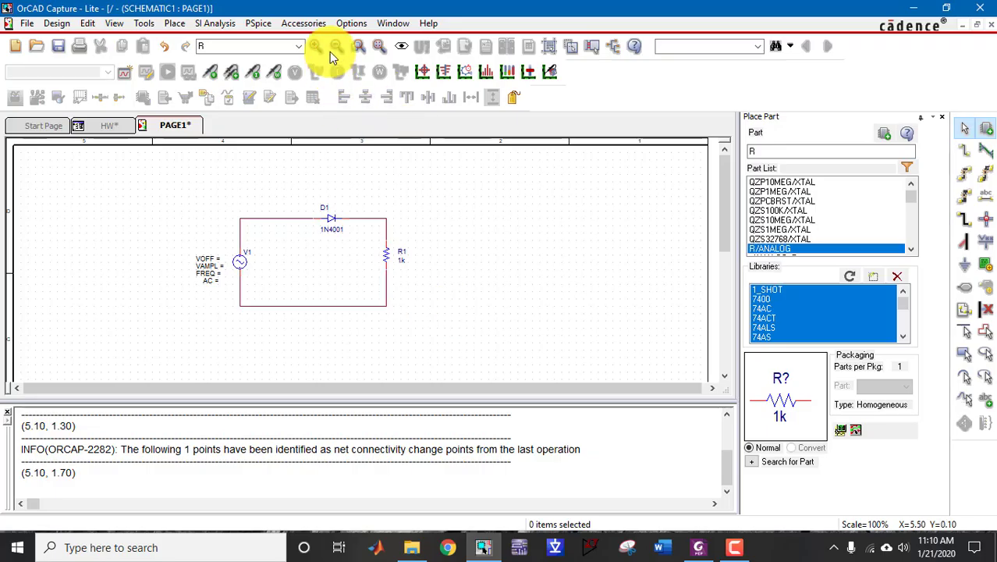
- Attach a 0 ground symbol to the bottom wire of the V1–D1–R1 loop
{"action": "left_click", "coordinate": [358, 46]}
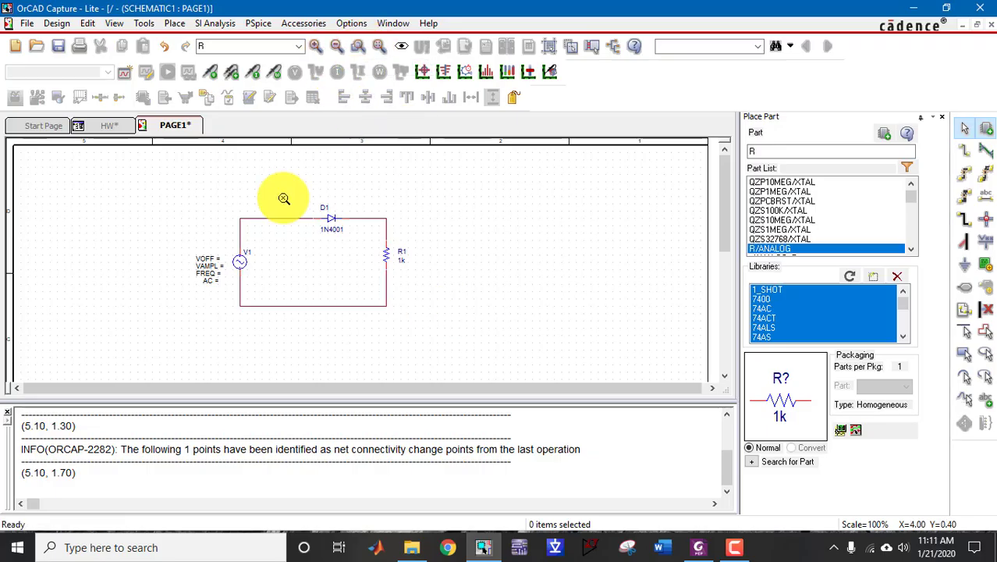
{"action": "left_click_drag", "start_coordinate": [167, 190], "coordinate": [468, 344]}
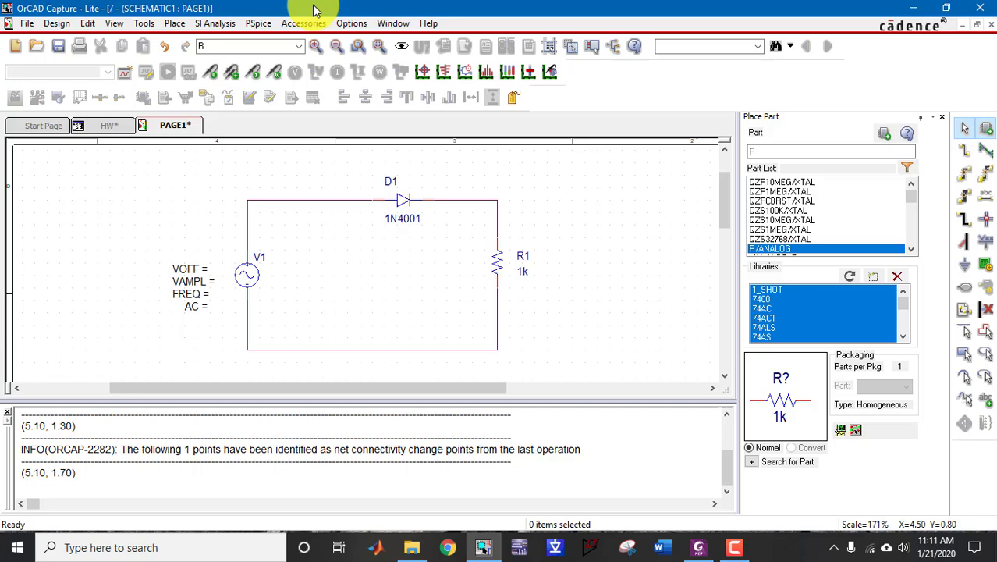
{"action": "left_click", "coordinate": [972, 271]}
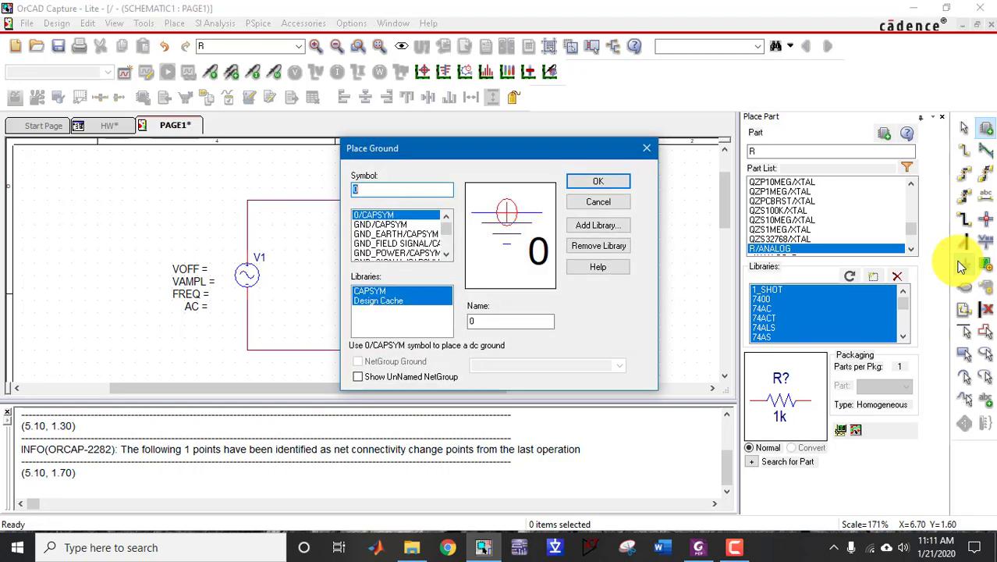
{"action": "left_click", "coordinate": [610, 179]}
{"action": "left_click", "coordinate": [374, 353]}
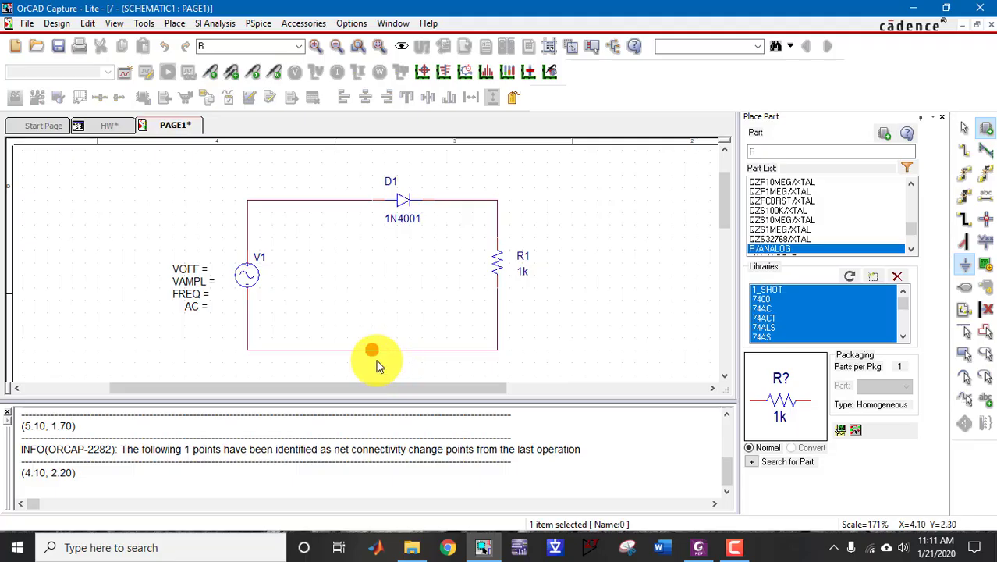
{"action": "key", "text": "Escape"}
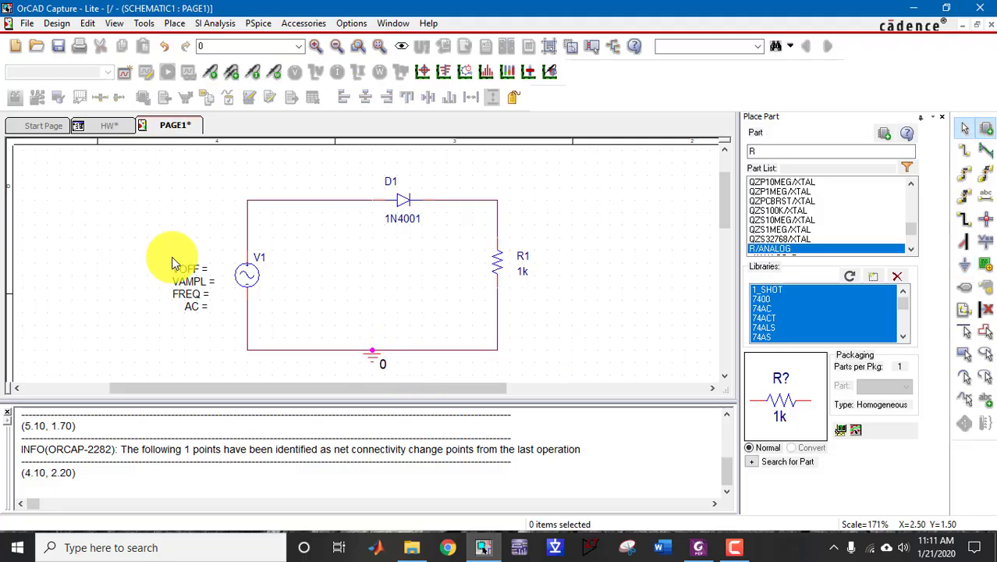
- Set V1's VOFF to 0, VAMPL to 10 and FREQ to 1k
{"action": "left_click", "coordinate": [179, 271]}
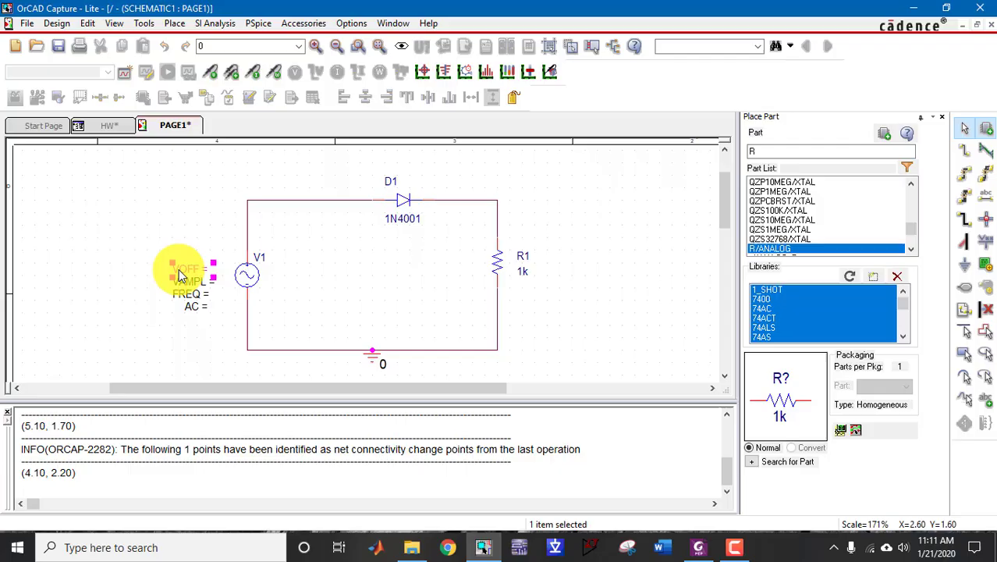
{"action": "double_click", "coordinate": [180, 268]}
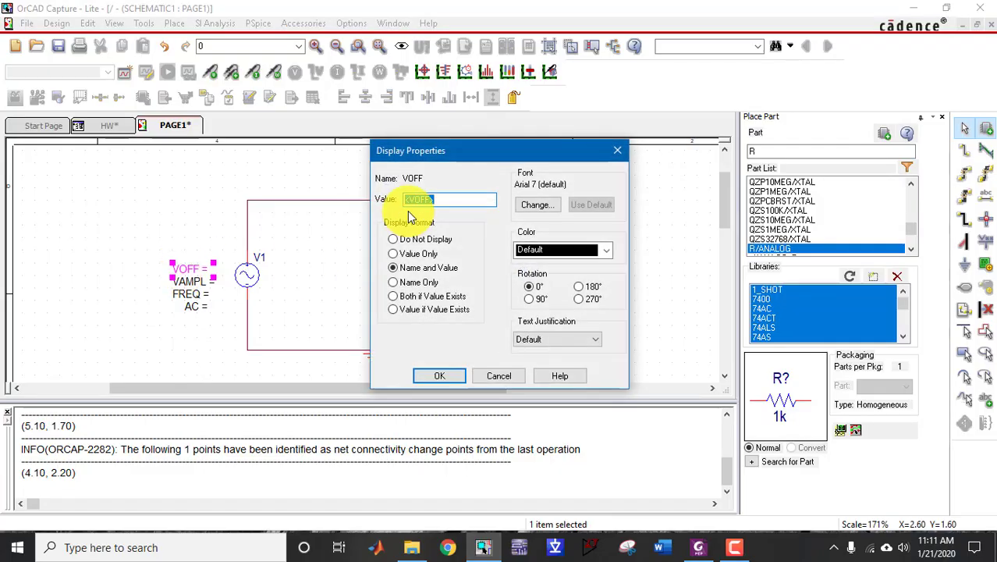
{"action": "type", "text": "0"}
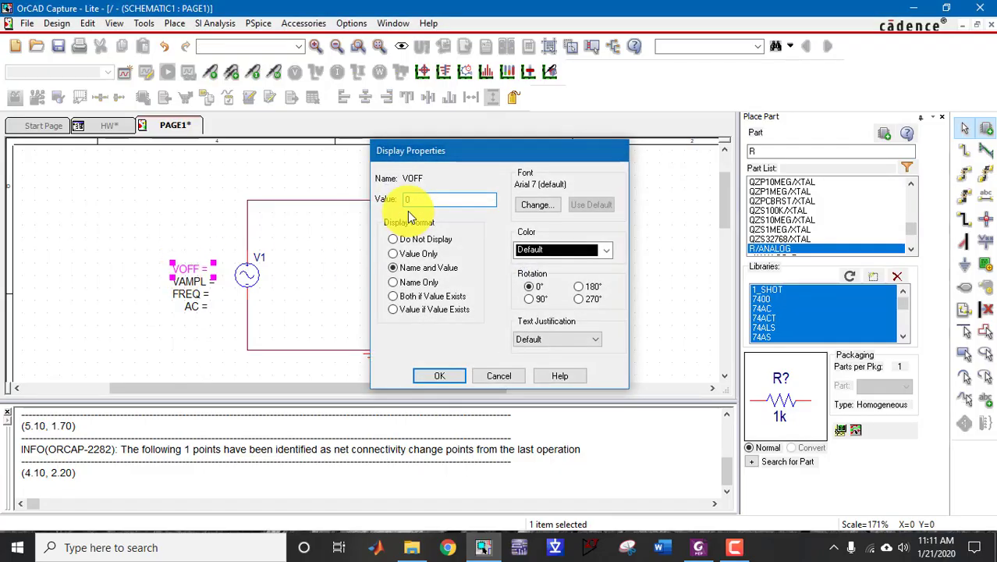
{"action": "key", "text": "Return"}
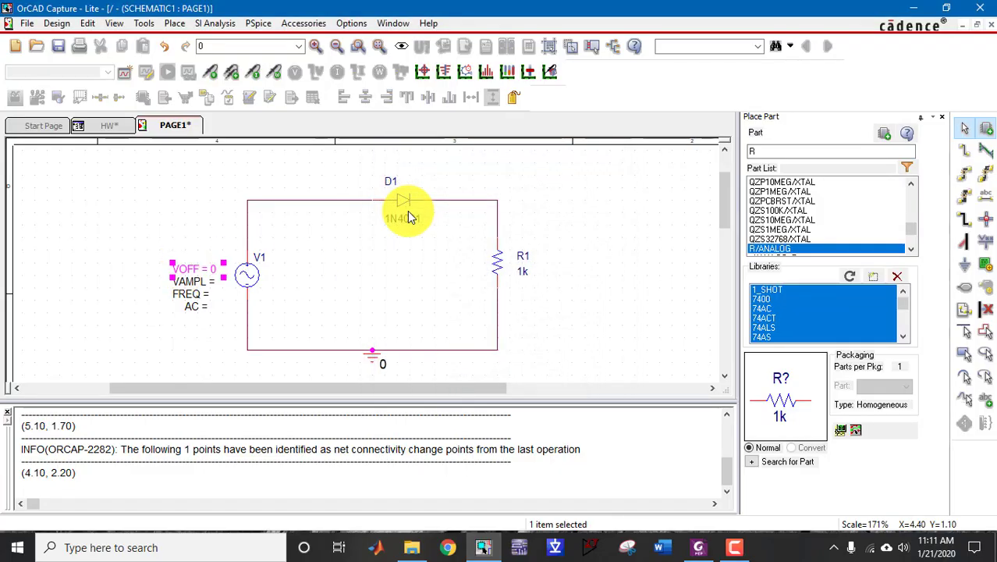
{"action": "double_click", "coordinate": [217, 285]}
{"action": "type", "text": "1"}
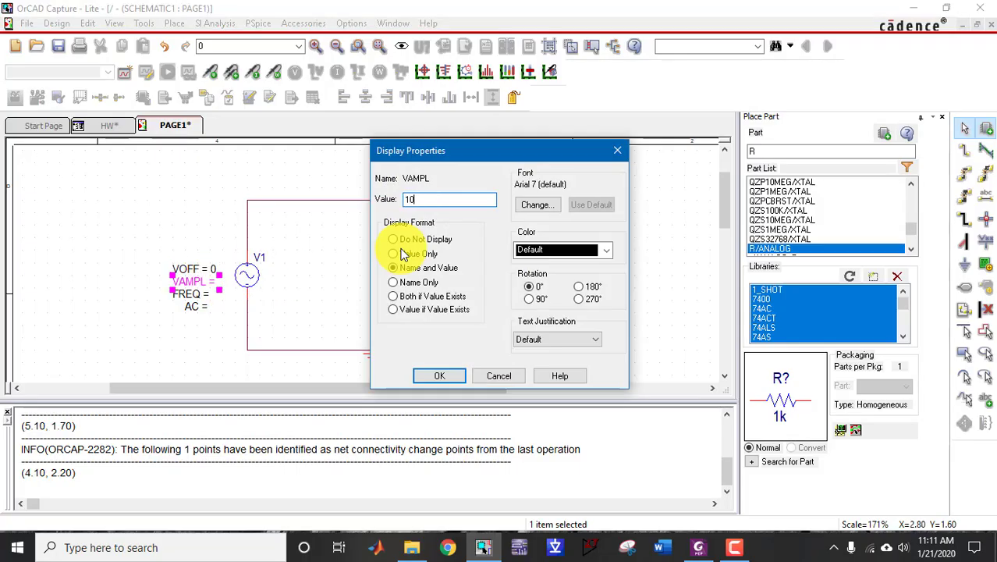
{"action": "type", "text": "0"}
{"action": "key", "text": "Return"}
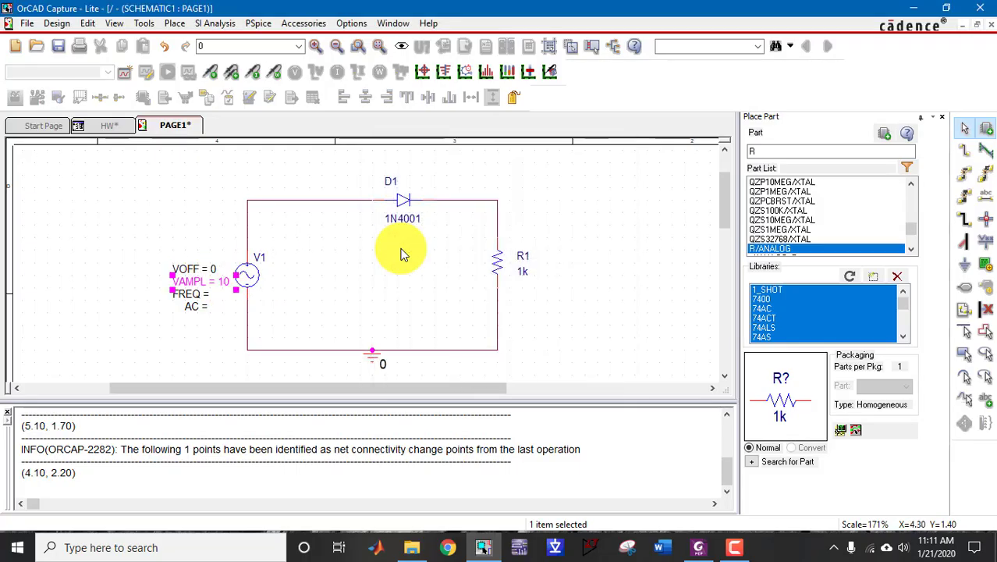
{"action": "double_click", "coordinate": [196, 295]}
{"action": "type", "text": "1k"}
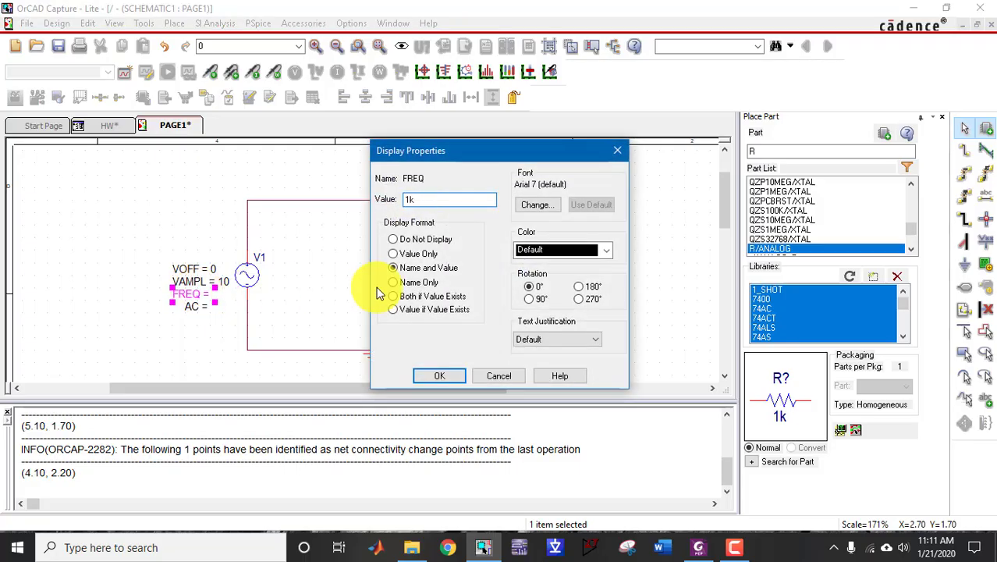
{"action": "key", "text": "Return"}
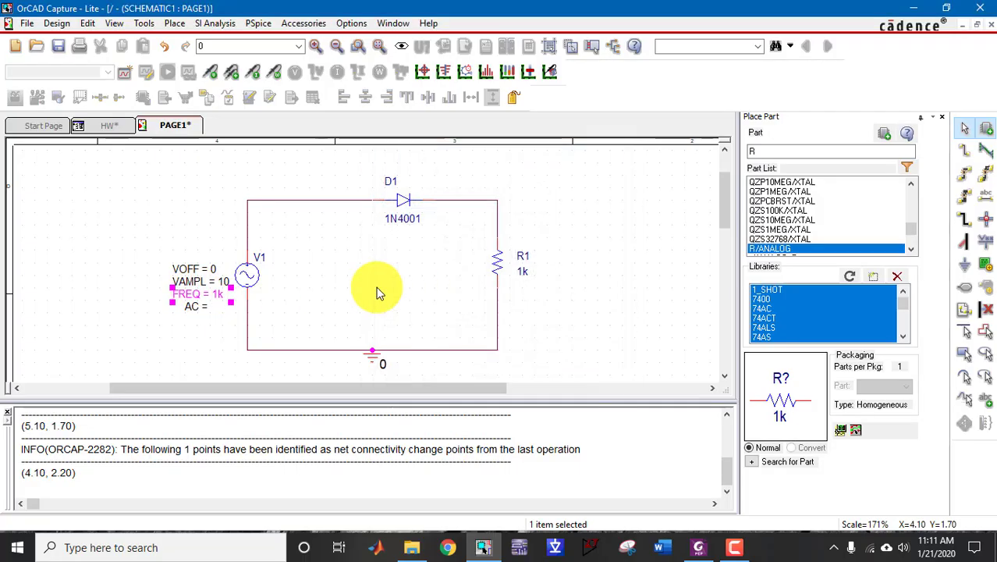
- Create a new simulation profile named HW
{"action": "left_click", "coordinate": [570, 295]}
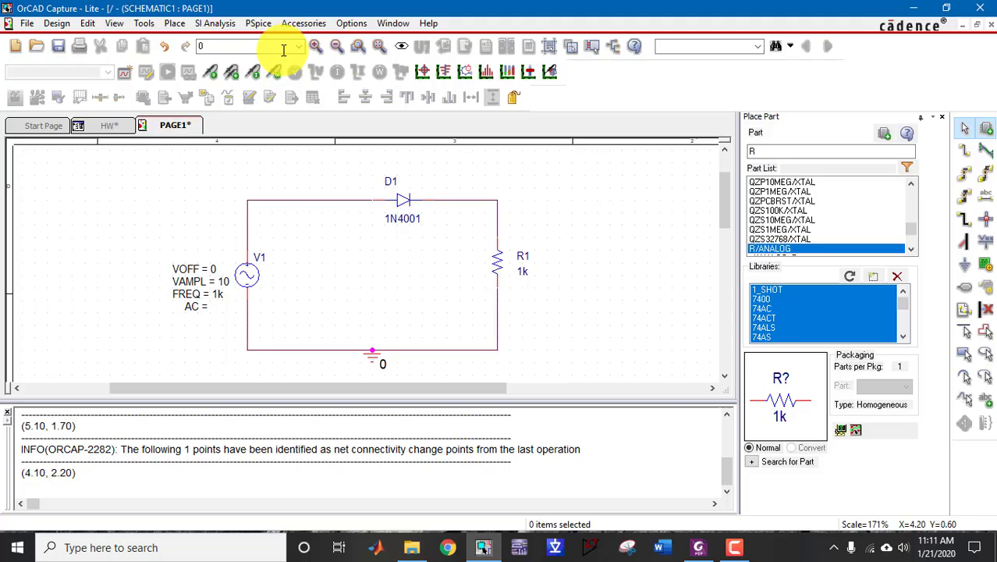
{"action": "left_click", "coordinate": [124, 71]}
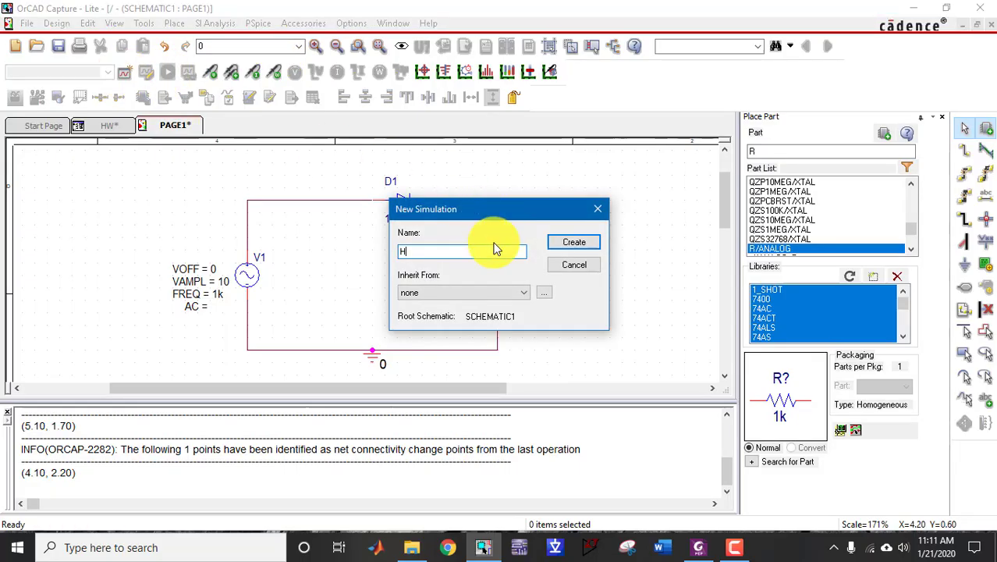
{"action": "type", "text": "HW"}
{"action": "left_click", "coordinate": [582, 246]}
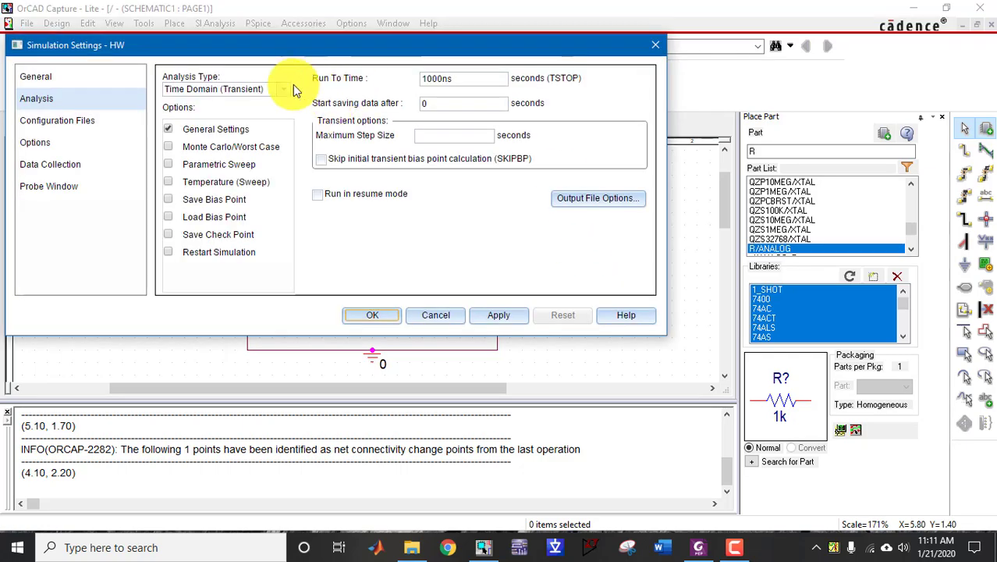
- Set the transient analysis to run to 2m with a 1u maximum step size
{"action": "double_click", "coordinate": [437, 78]}
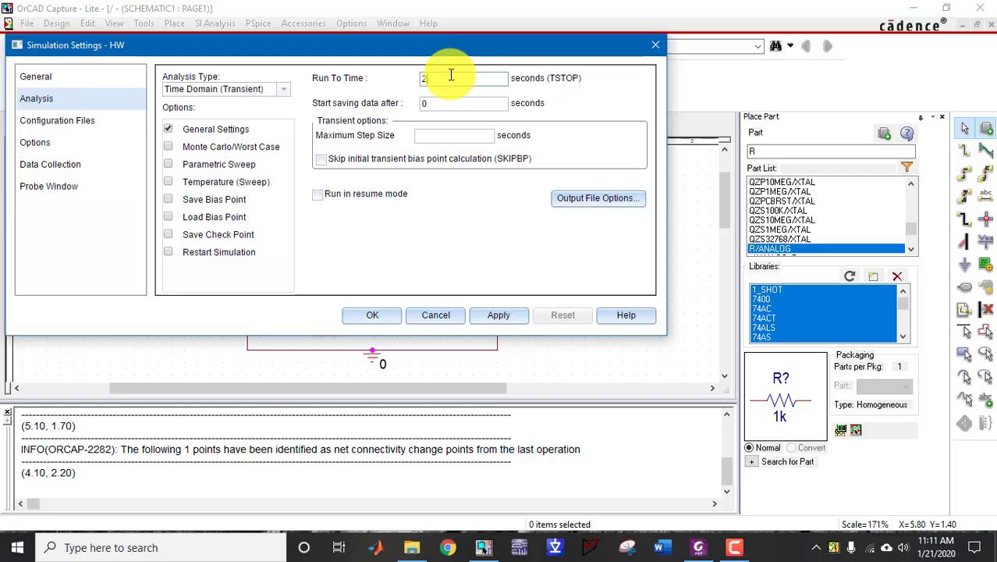
{"action": "type", "text": "2m"}
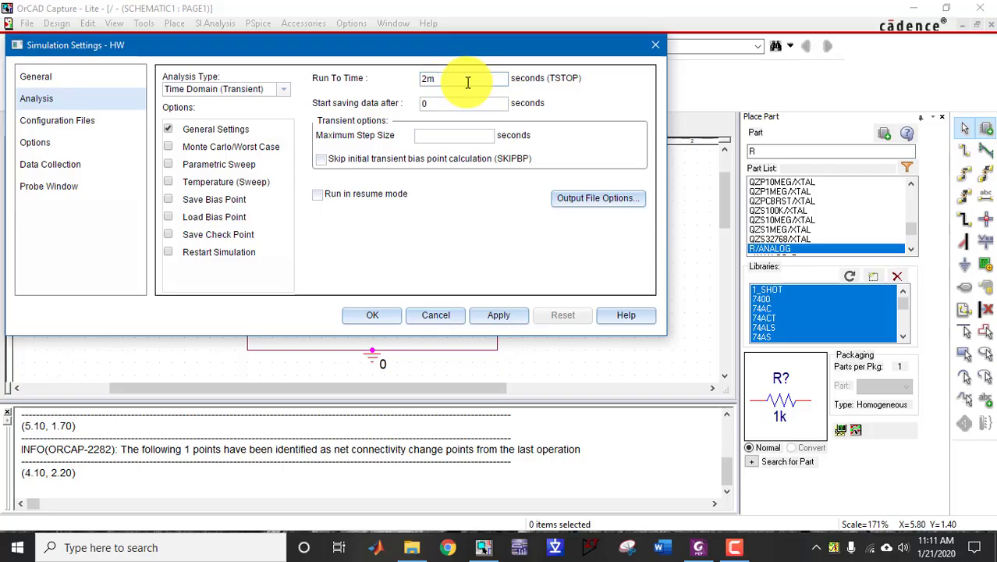
{"action": "left_click", "coordinate": [426, 138]}
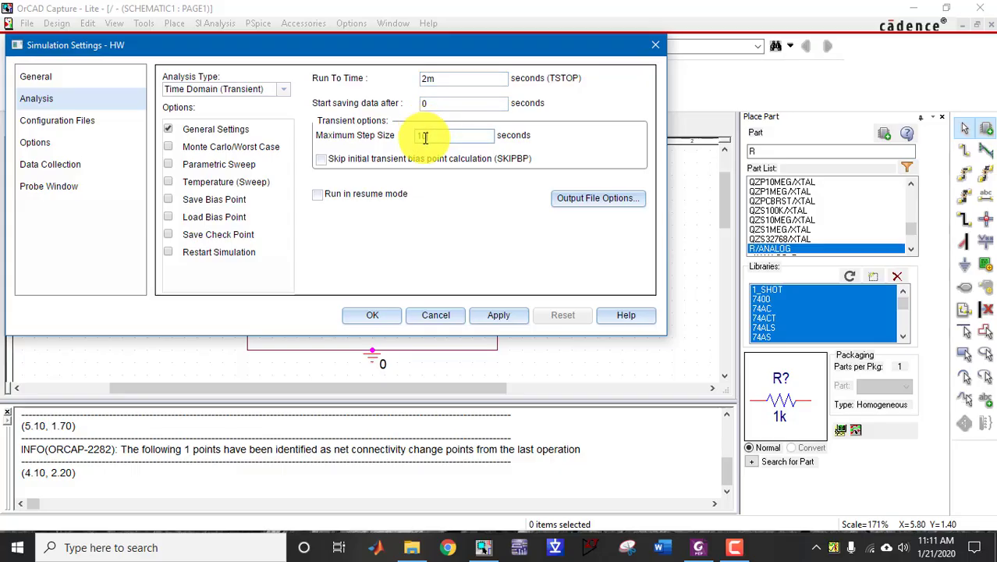
{"action": "type", "text": "1u"}
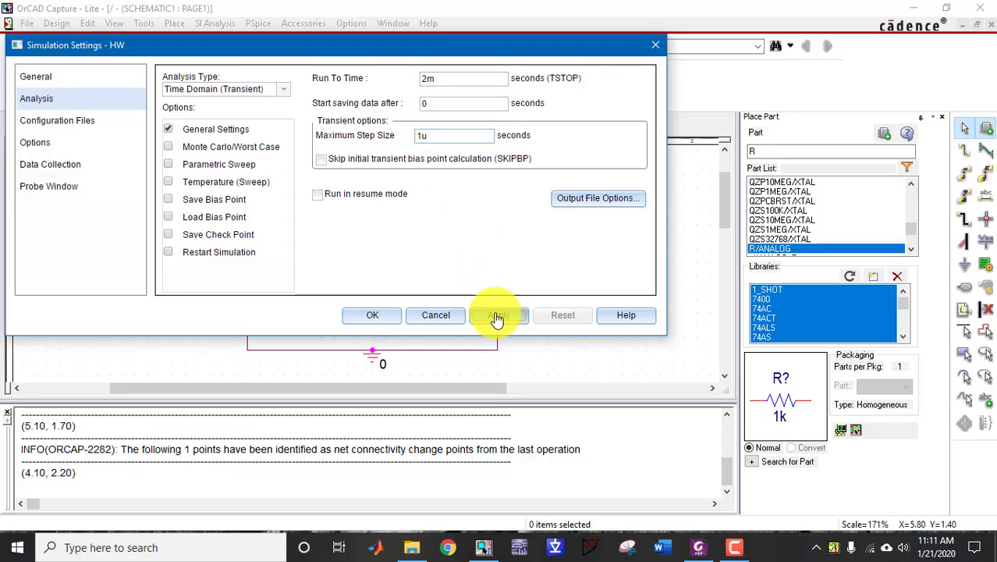
{"action": "left_click", "coordinate": [358, 315]}
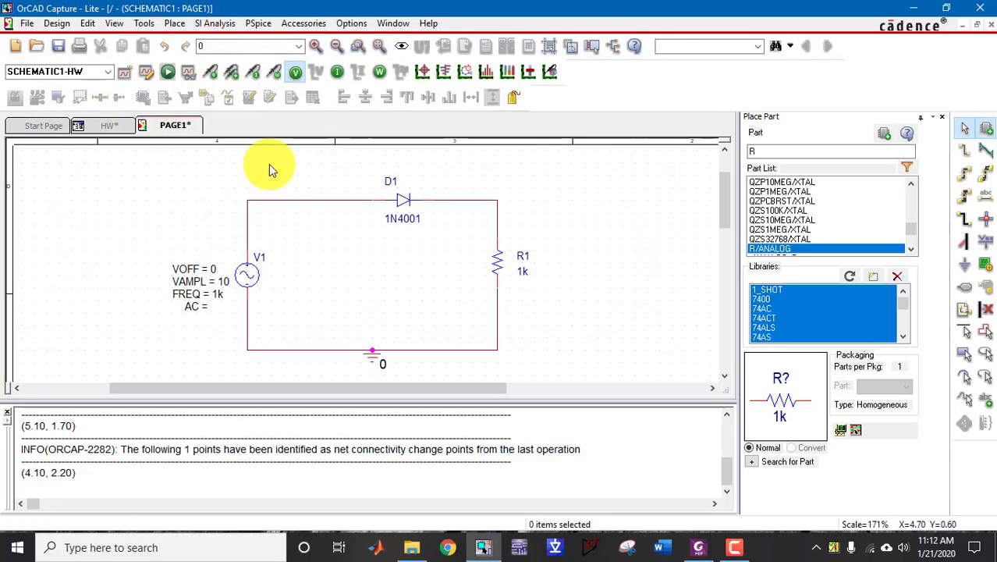
- Put voltage probes on the source's top node and after the diode, then run PSpice
{"action": "left_click", "coordinate": [251, 196]}
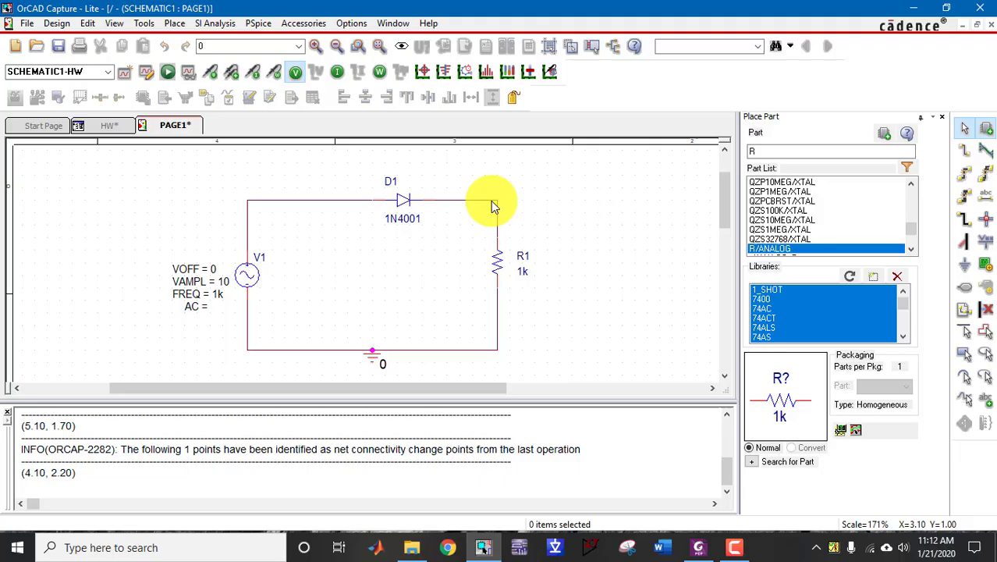
{"action": "left_click", "coordinate": [498, 201]}
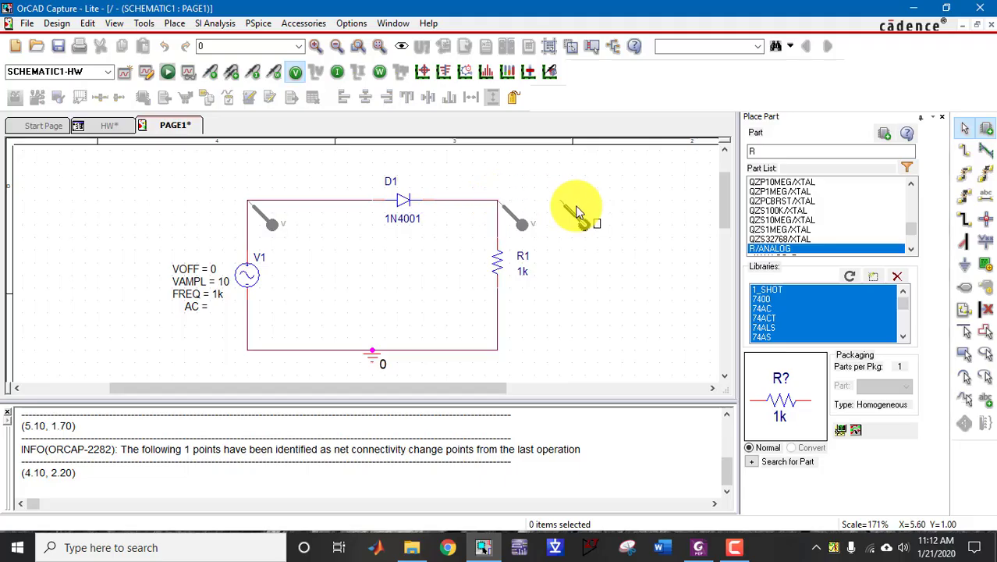
{"action": "left_click", "coordinate": [168, 73]}
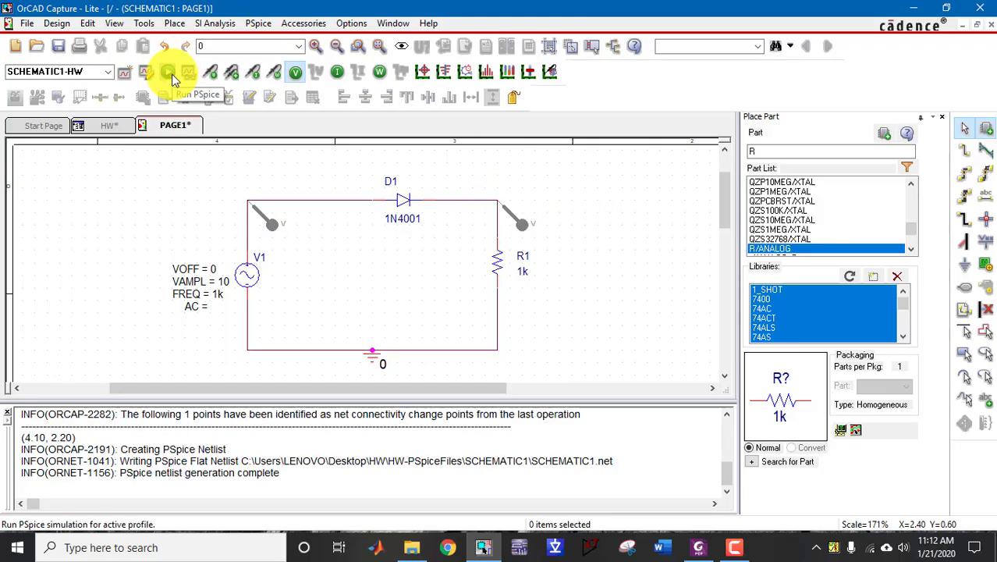
{"action": "left_click", "coordinate": [170, 75]}
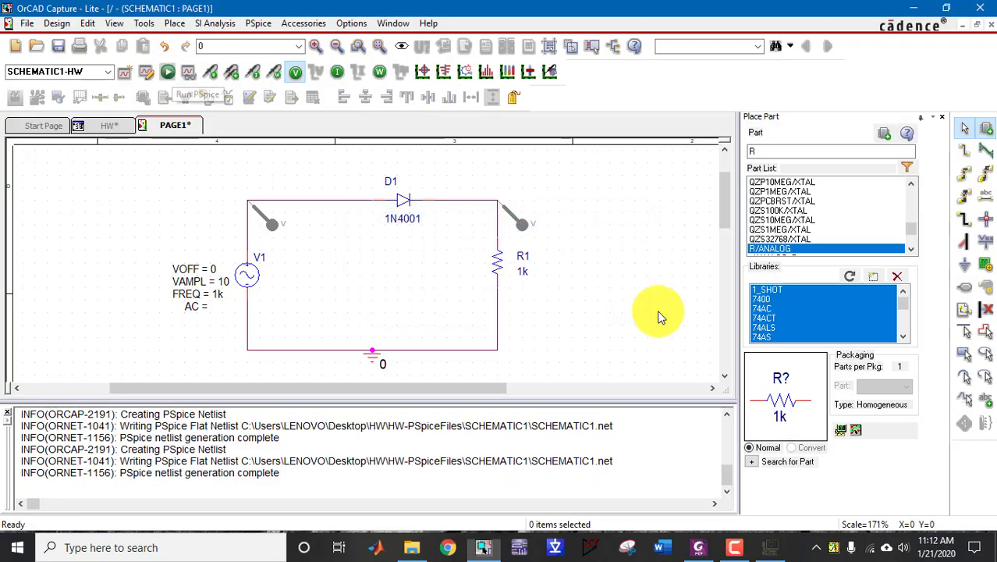
- View the ±10 V input sine and half-wave rectified output in PSpice, then close it
{"action": "left_click", "coordinate": [769, 544]}
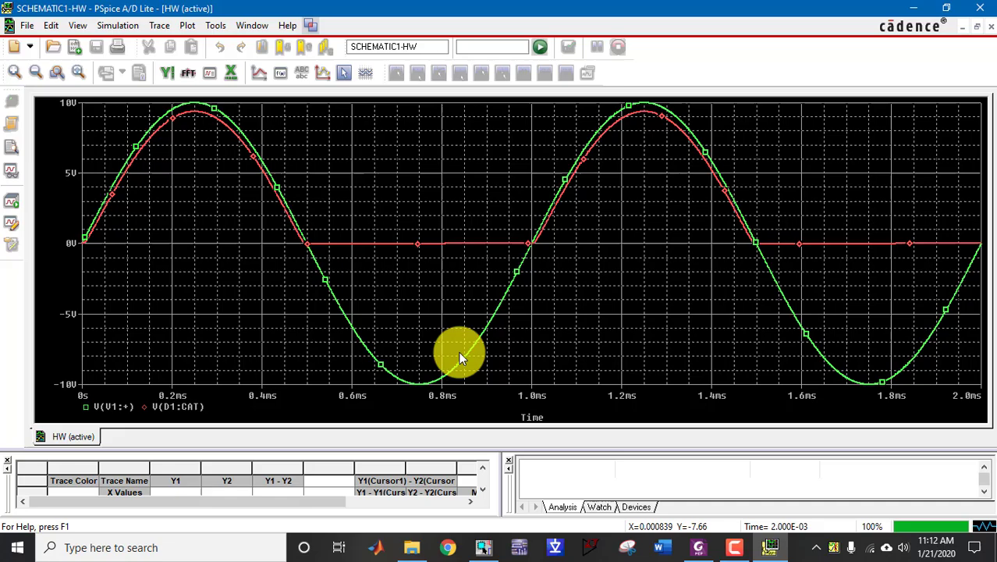
{"action": "left_click_drag", "start_coordinate": [723, 10], "coordinate": [624, 47]}
{"action": "left_click_drag", "start_coordinate": [439, 25], "coordinate": [549, 33]}
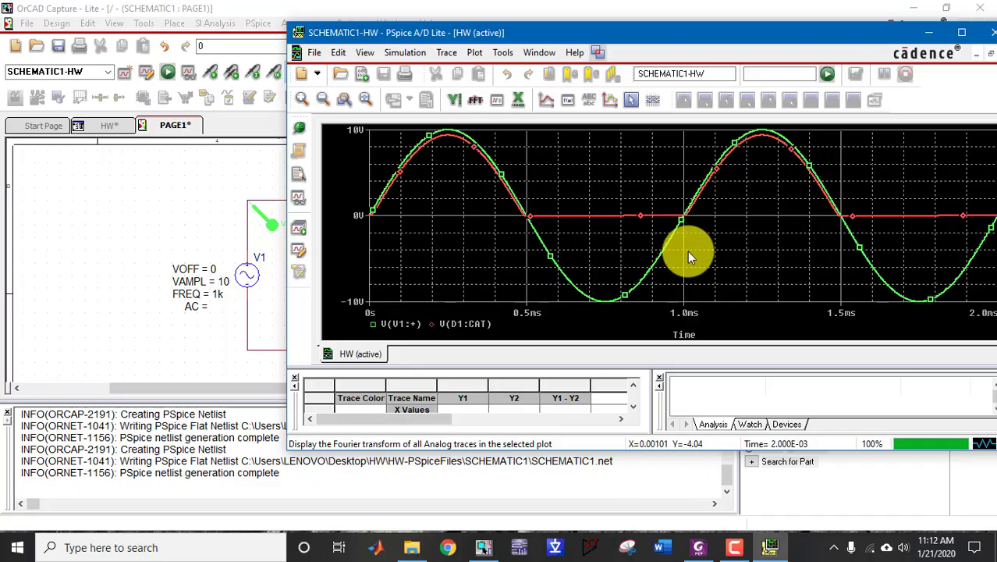
{"action": "left_click_drag", "start_coordinate": [606, 28], "coordinate": [572, 250]}
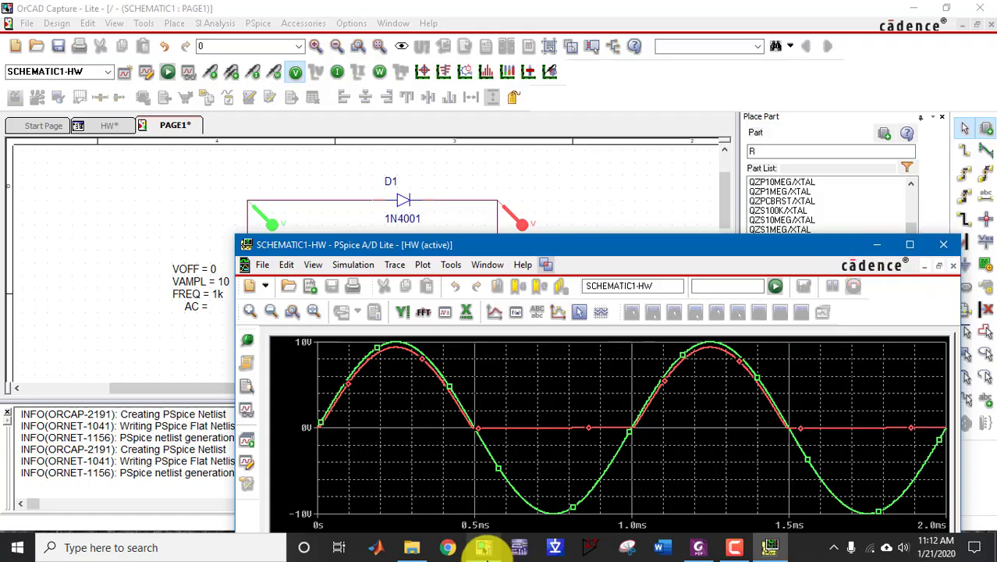
{"action": "left_click", "coordinate": [484, 548]}
{"action": "mouse_move", "coordinate": [738, 551]}
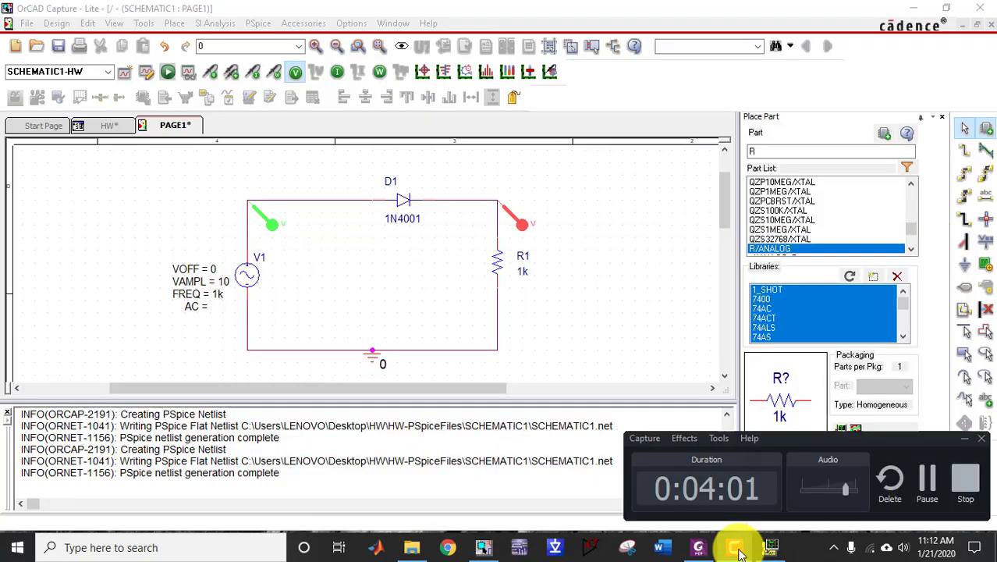